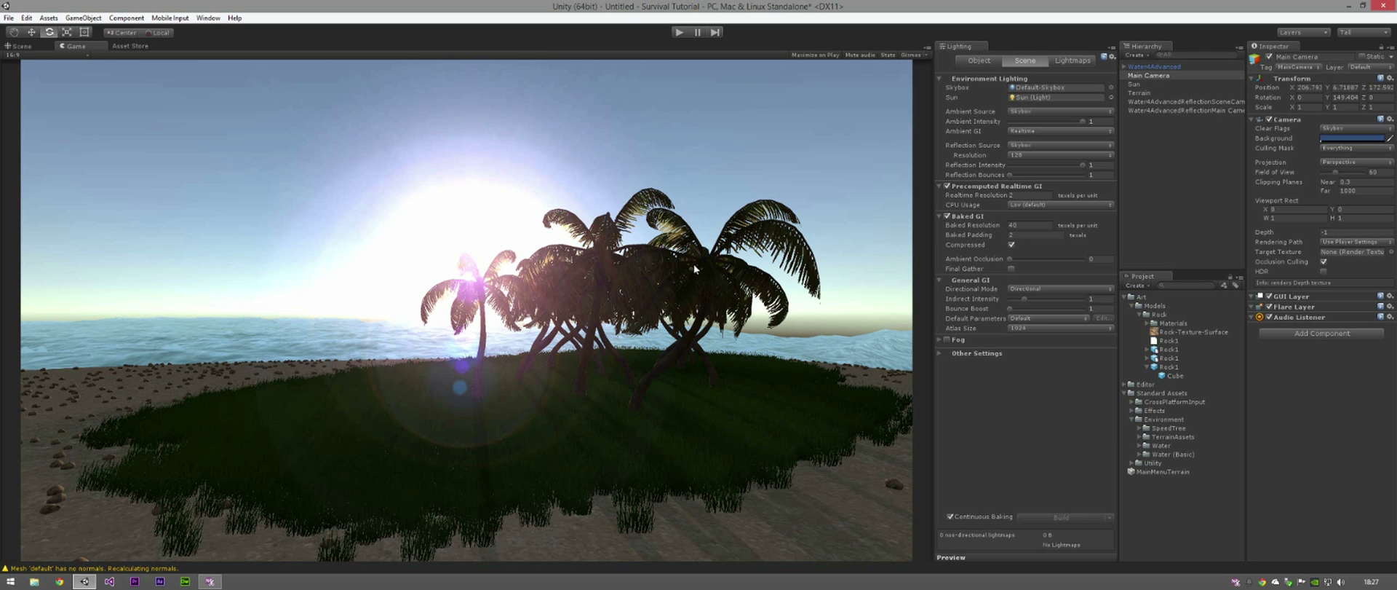
Switch to the island's Scene view and deselect the Main Camera
click(20, 45)
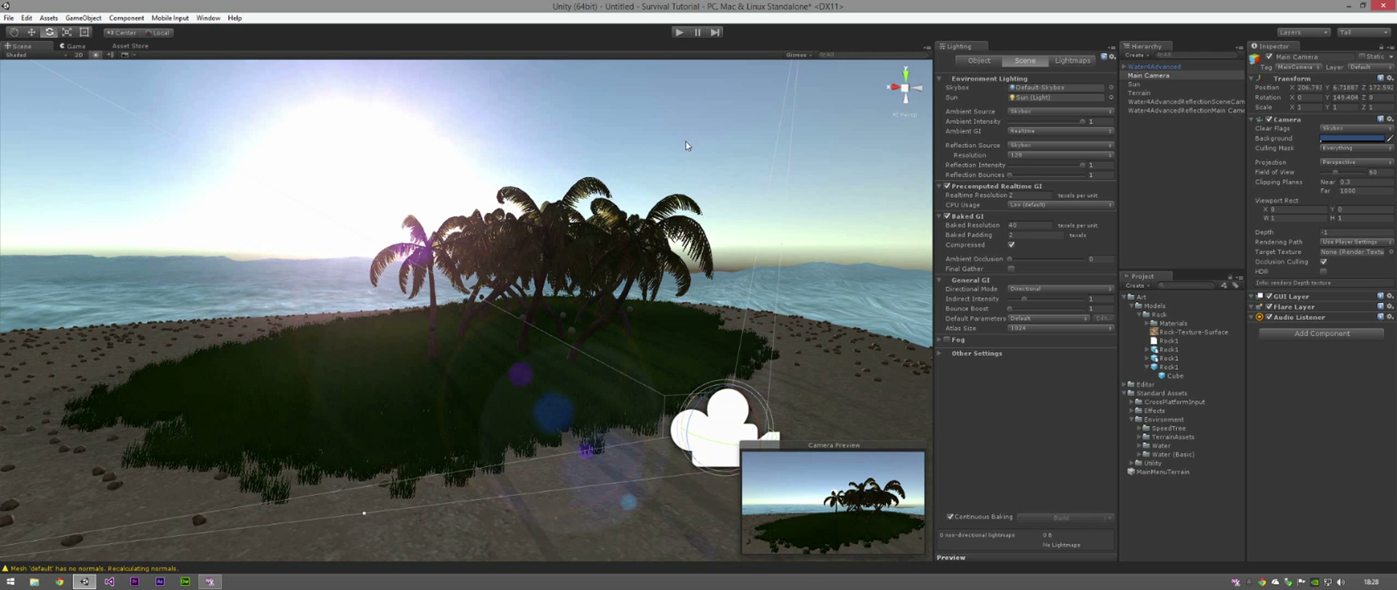
click(1191, 172)
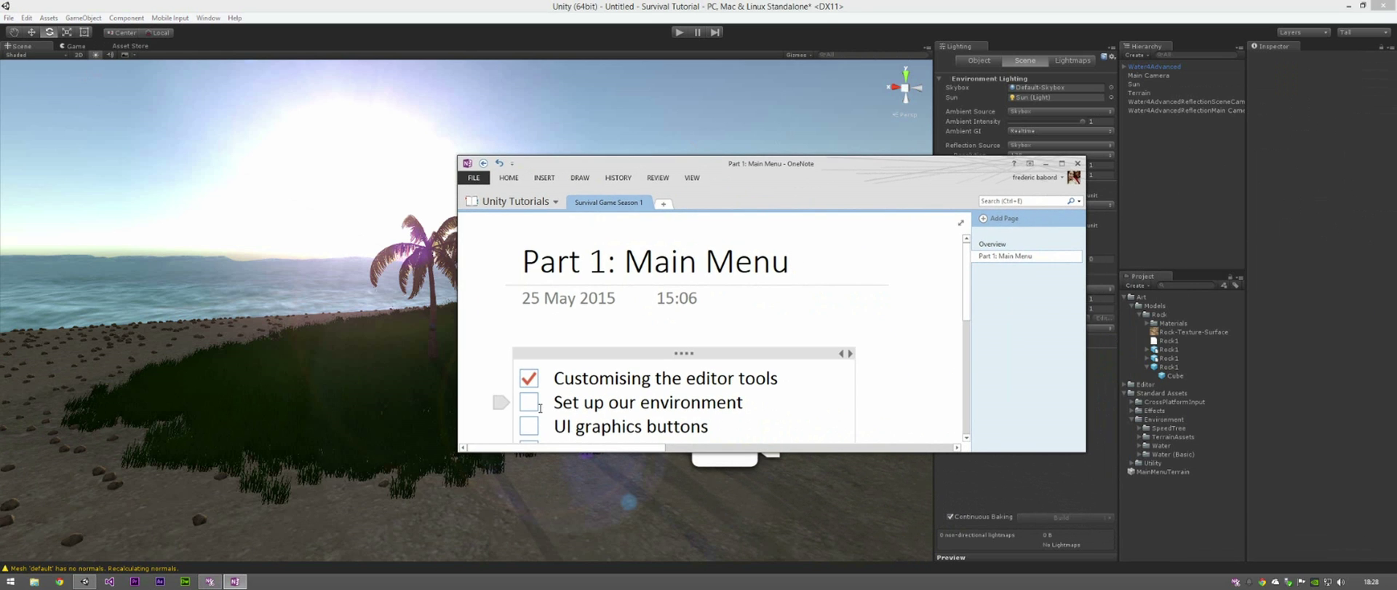
Tick 'Set up our environment' in the OneNote checklist and select Basic Audio as the next topic
click(529, 401)
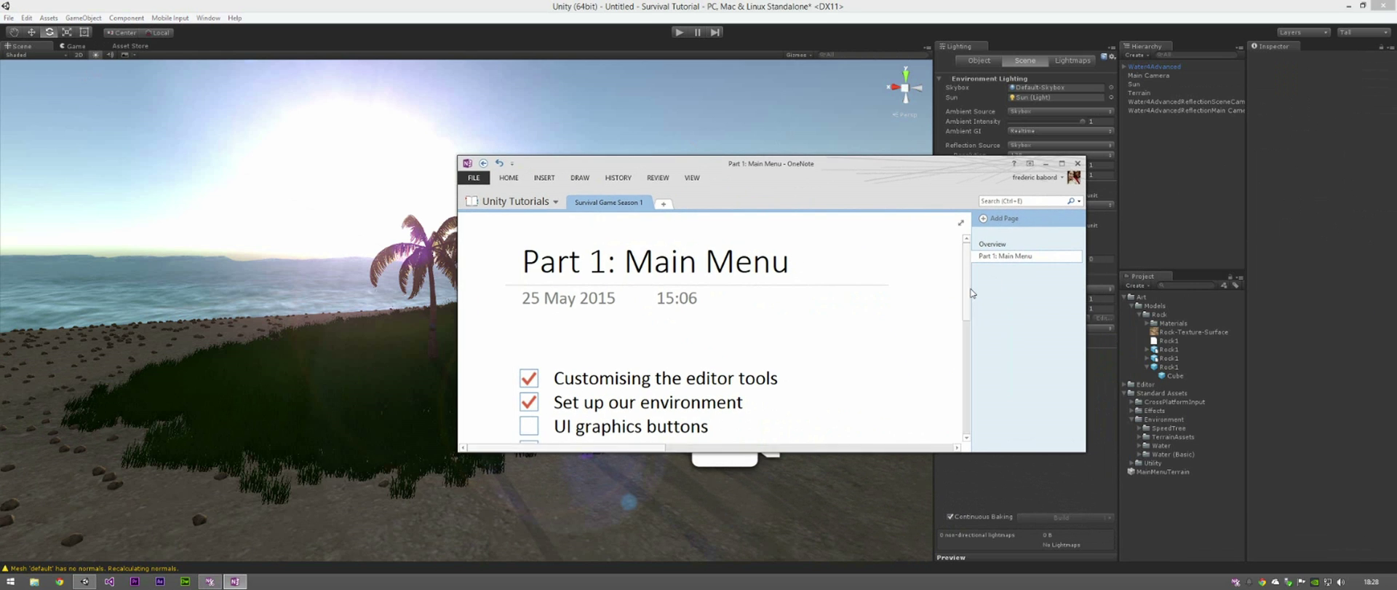
scroll(969, 308, down, 1)
scroll(969, 309, down, 5)
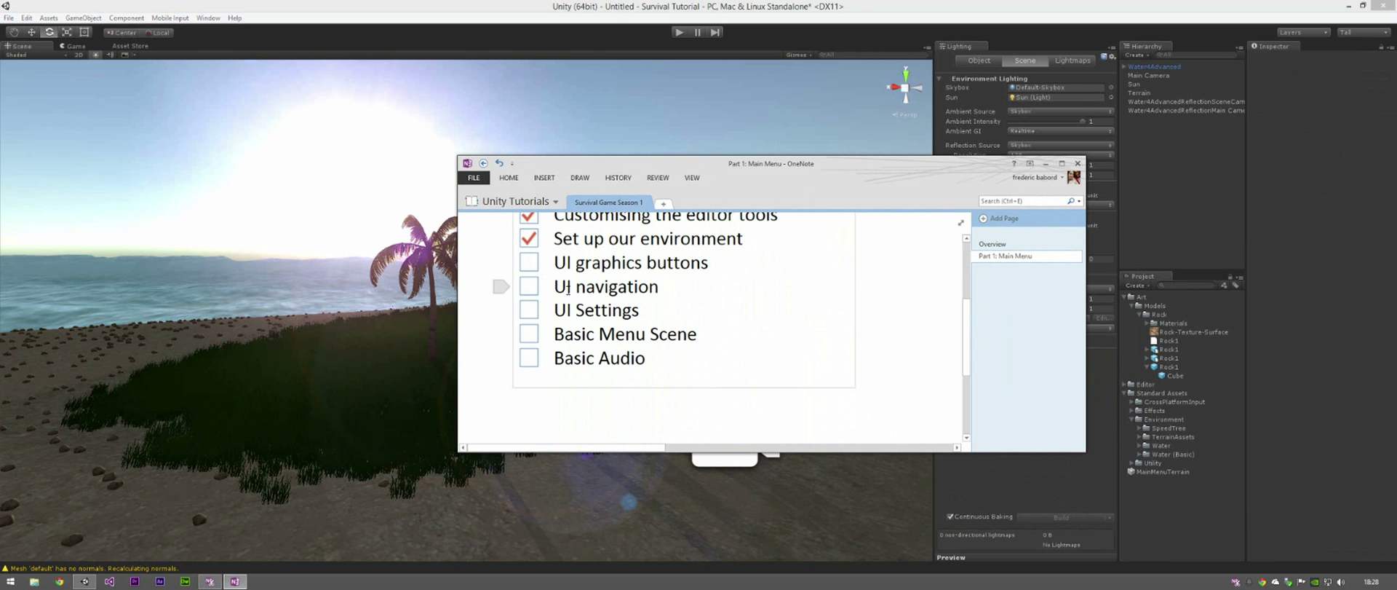
triple_click(591, 361)
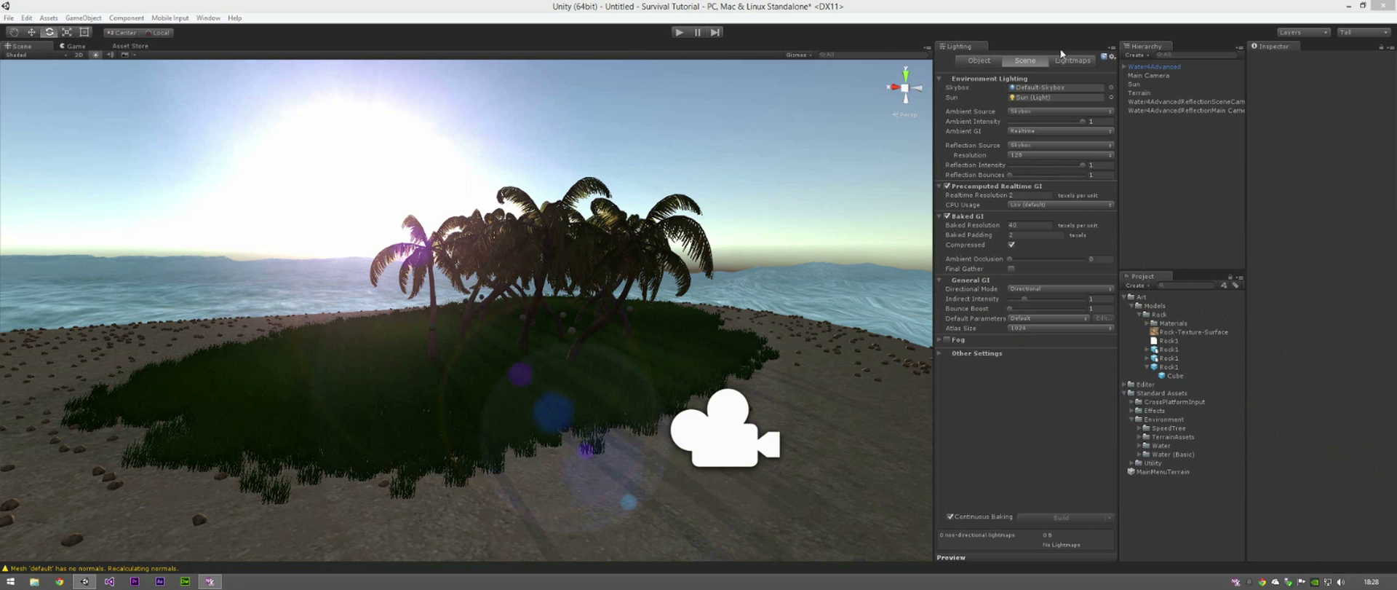
Close the Lighting tab and add an Audio Source component to the Main Camera
click(1111, 47)
click(1135, 72)
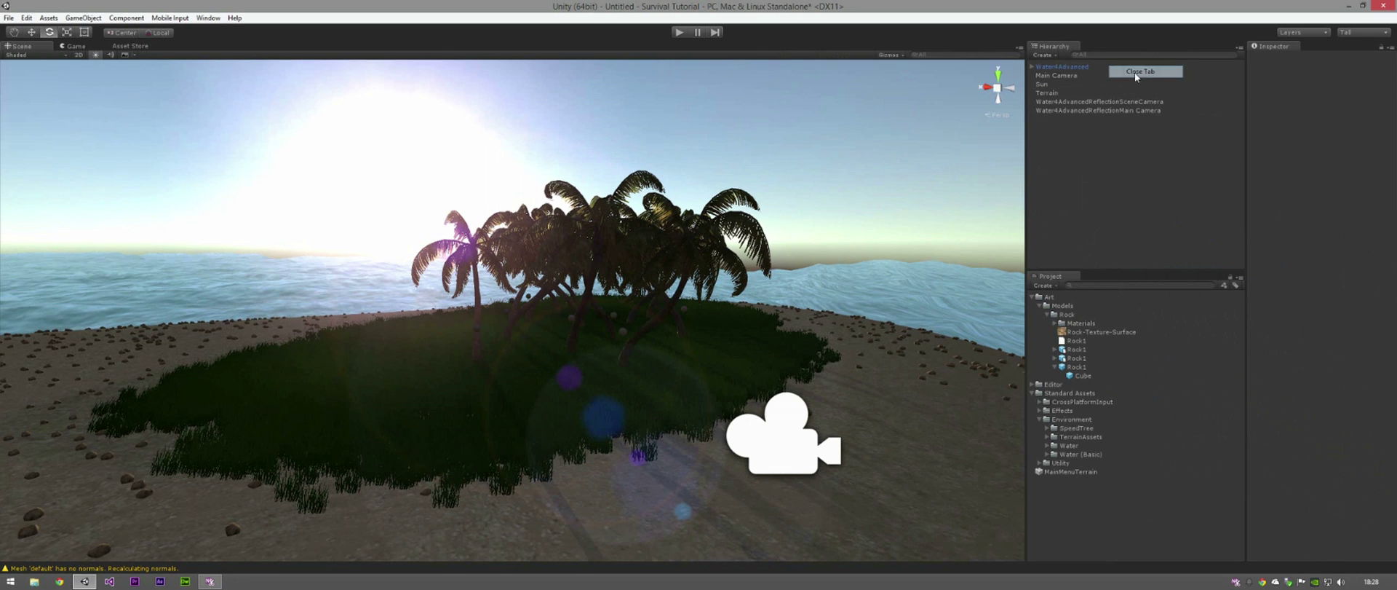
click(1073, 74)
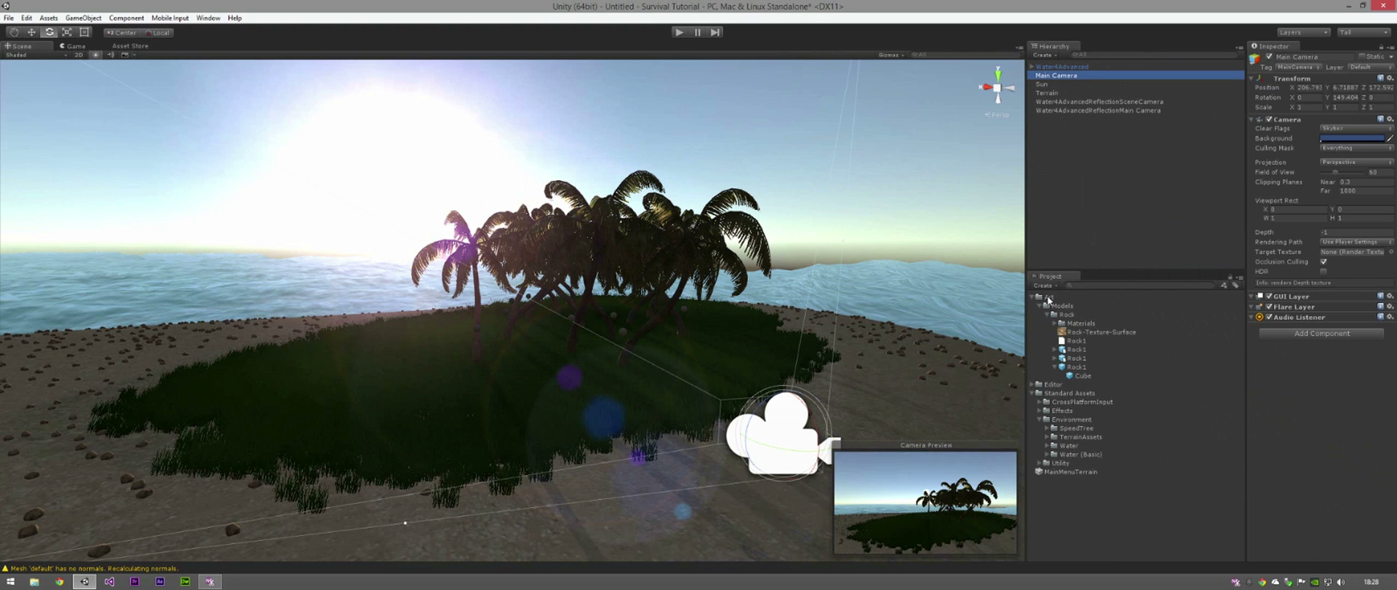
click(1312, 334)
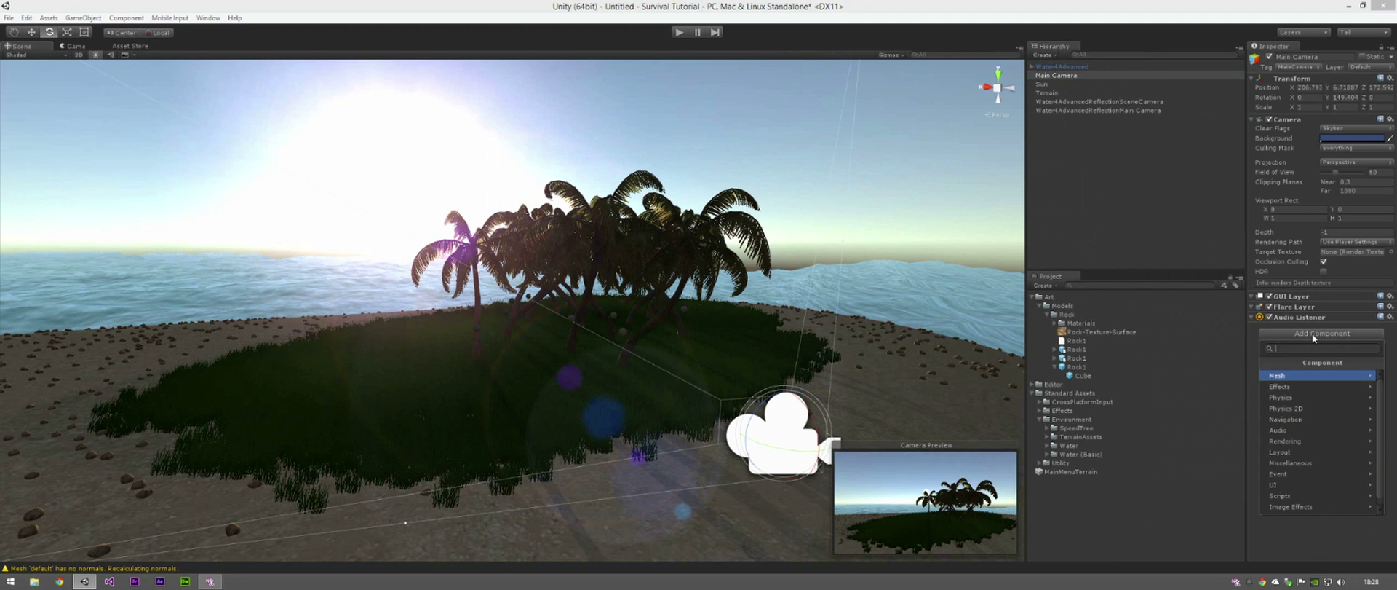
text(audio)
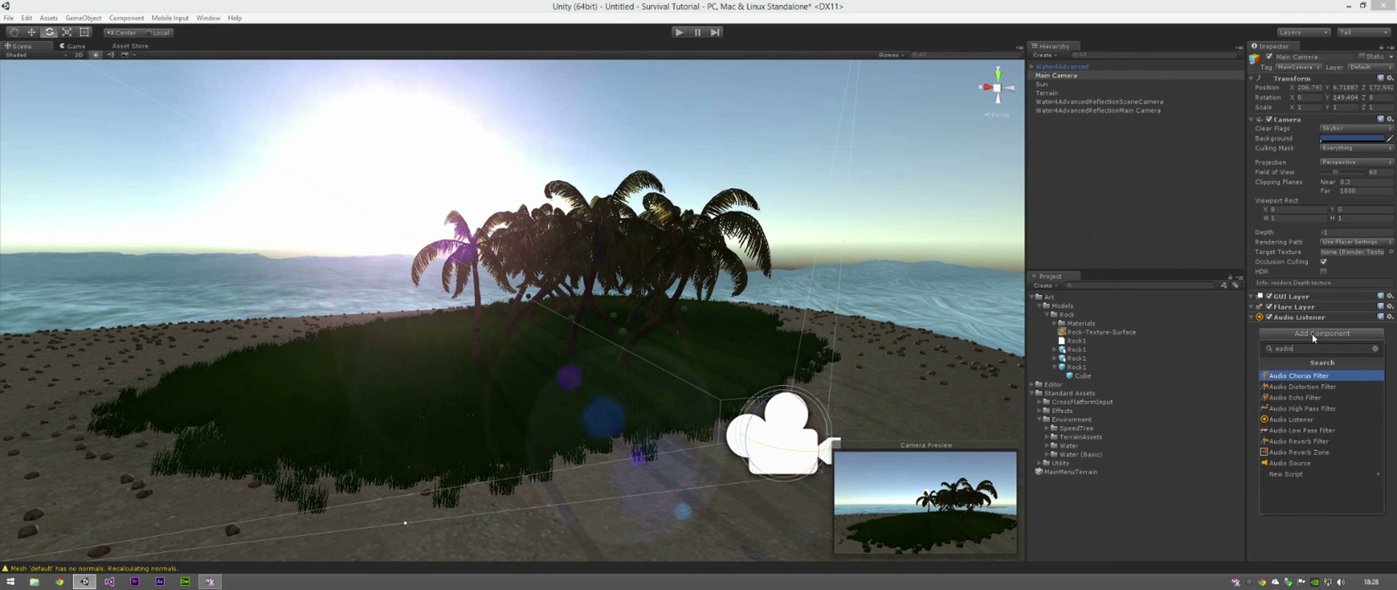
click(1307, 463)
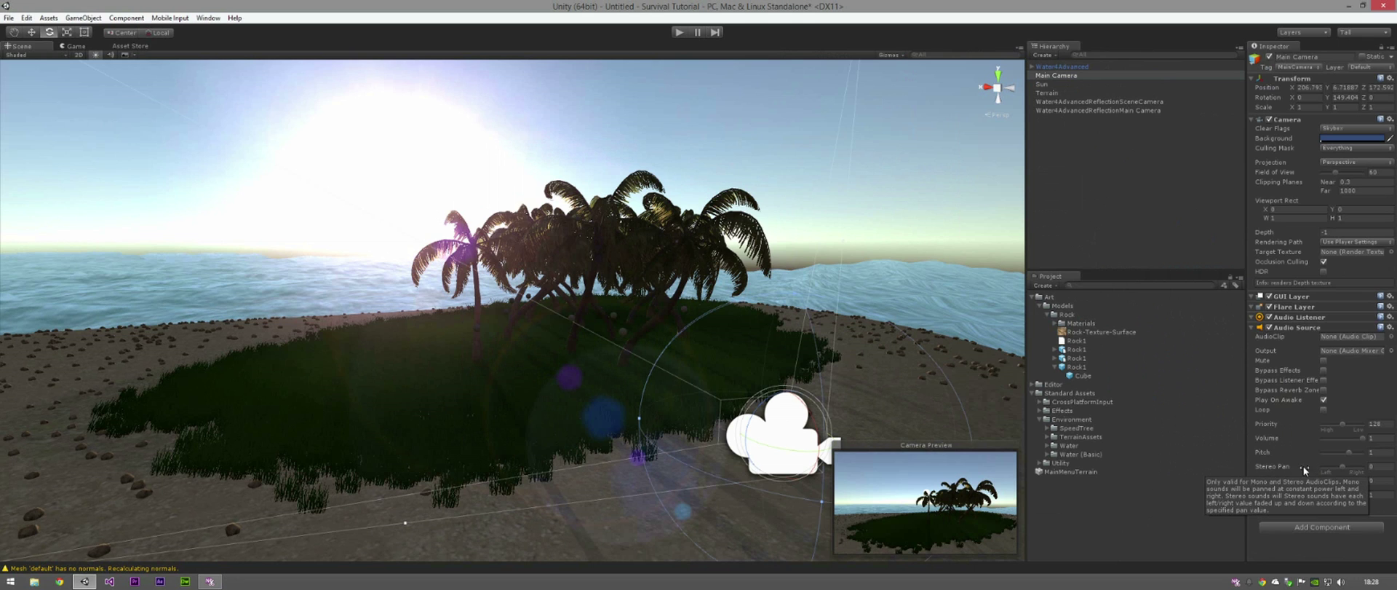
Collapse Models and create a new folder named Audio inside Art
click(1040, 306)
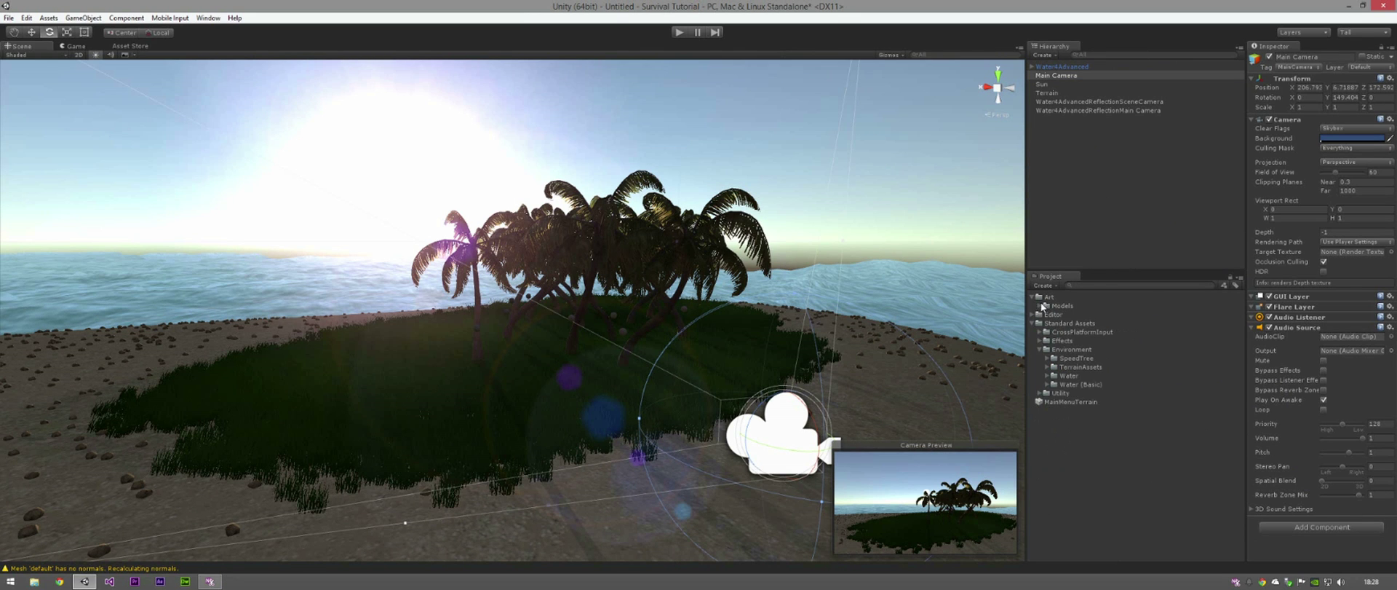
click(1050, 300)
right_click(1050, 300)
mouse_move(1164, 301)
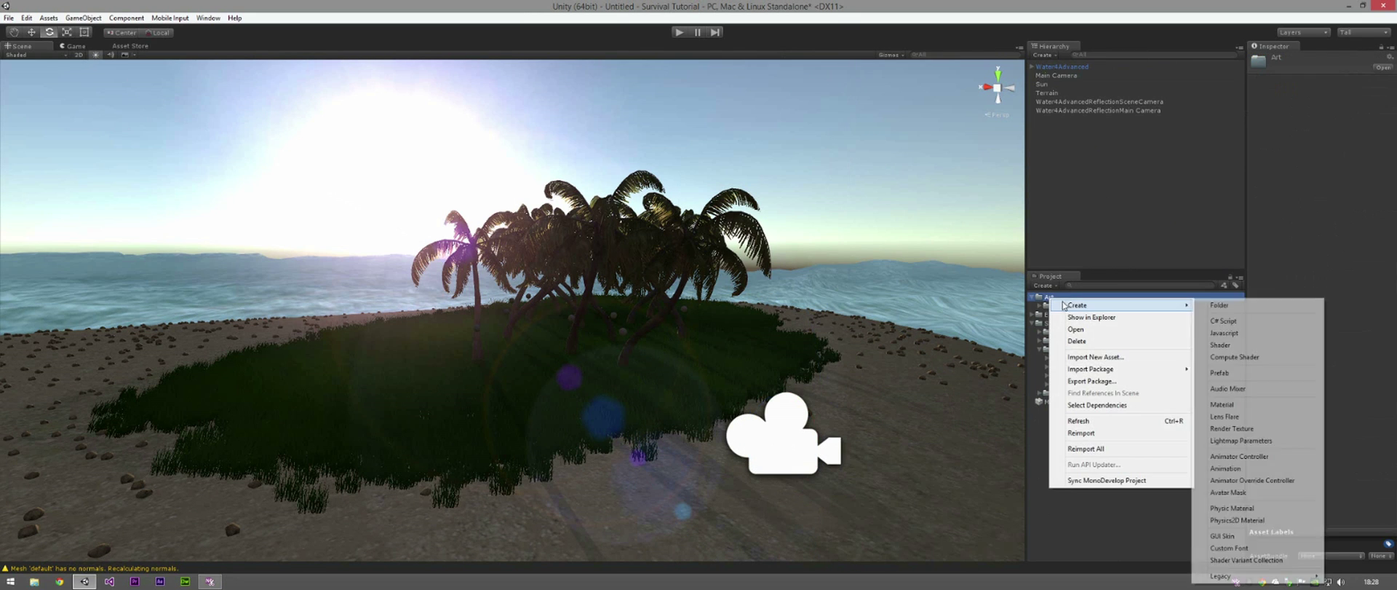
click(1217, 304)
text(A)
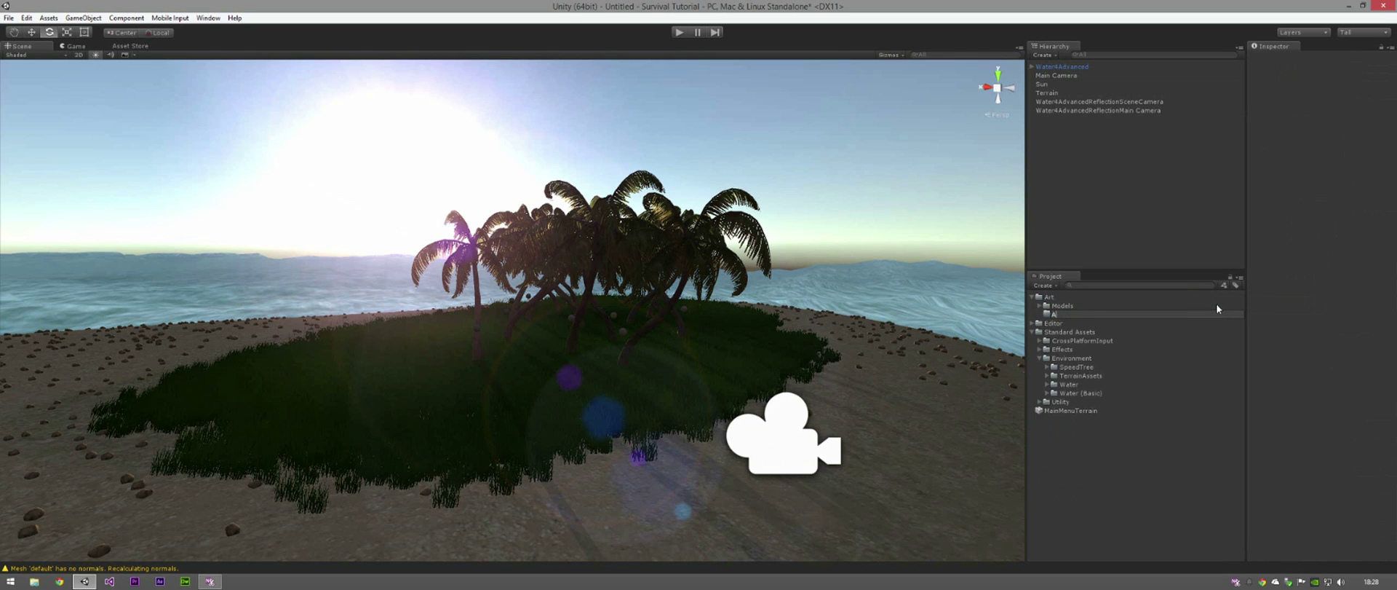
text(udio)
key(Return)
Create Soundtrack and SFX subfolders inside the Audio folder
right_click(1104, 309)
mouse_move(1139, 315)
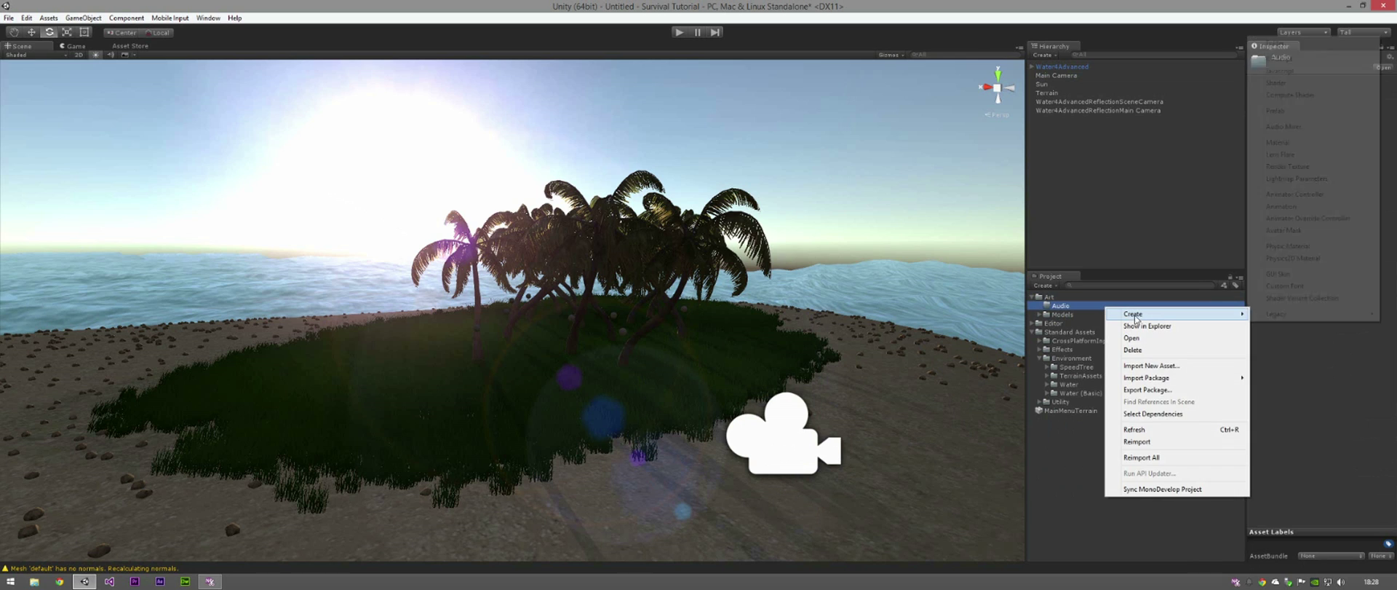
click(1324, 47)
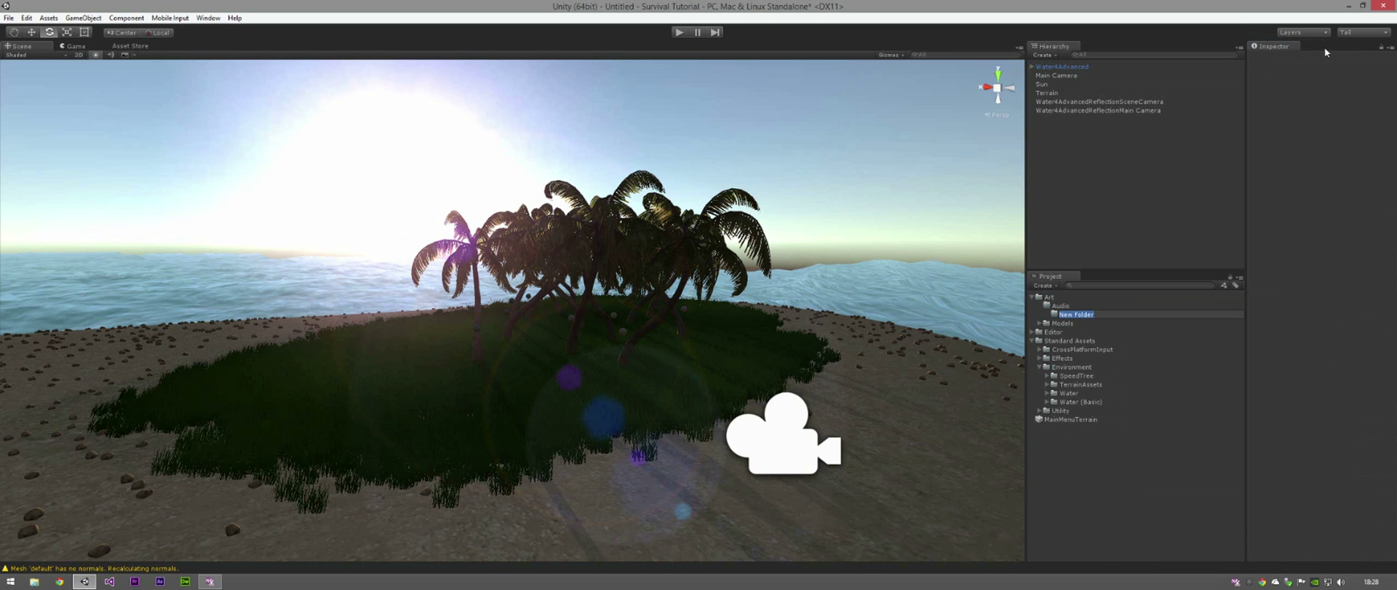
text(Soundtrack)
key(Return)
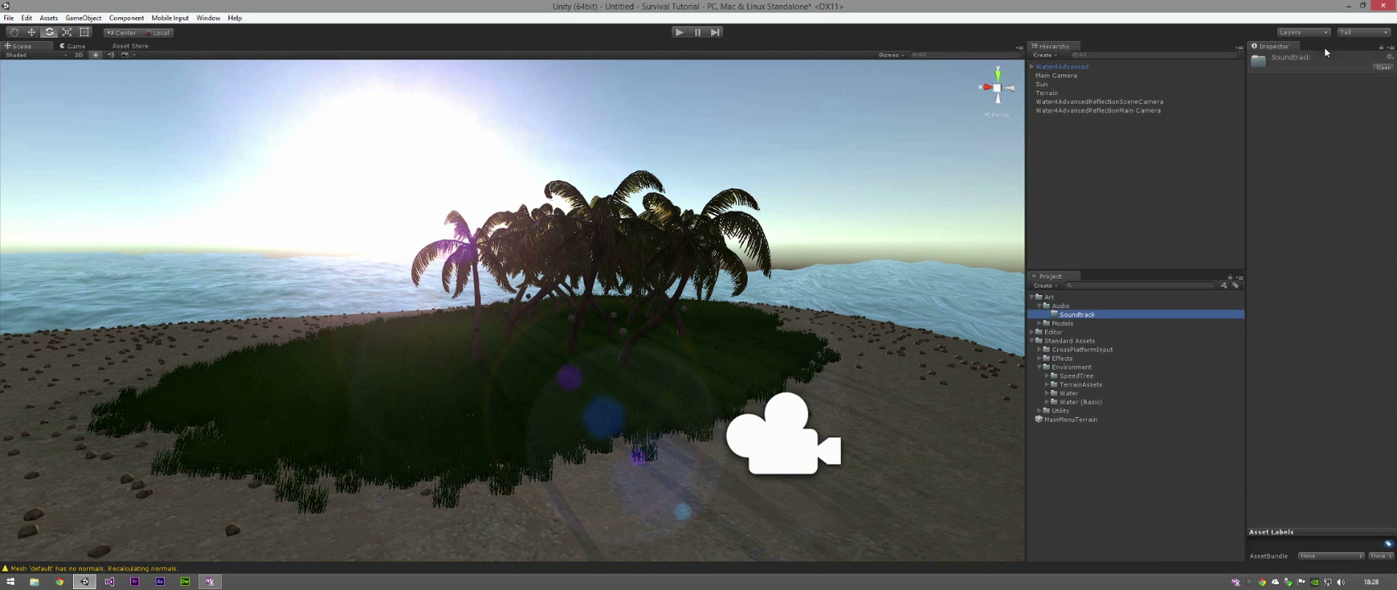
right_click(1067, 306)
mouse_move(1095, 314)
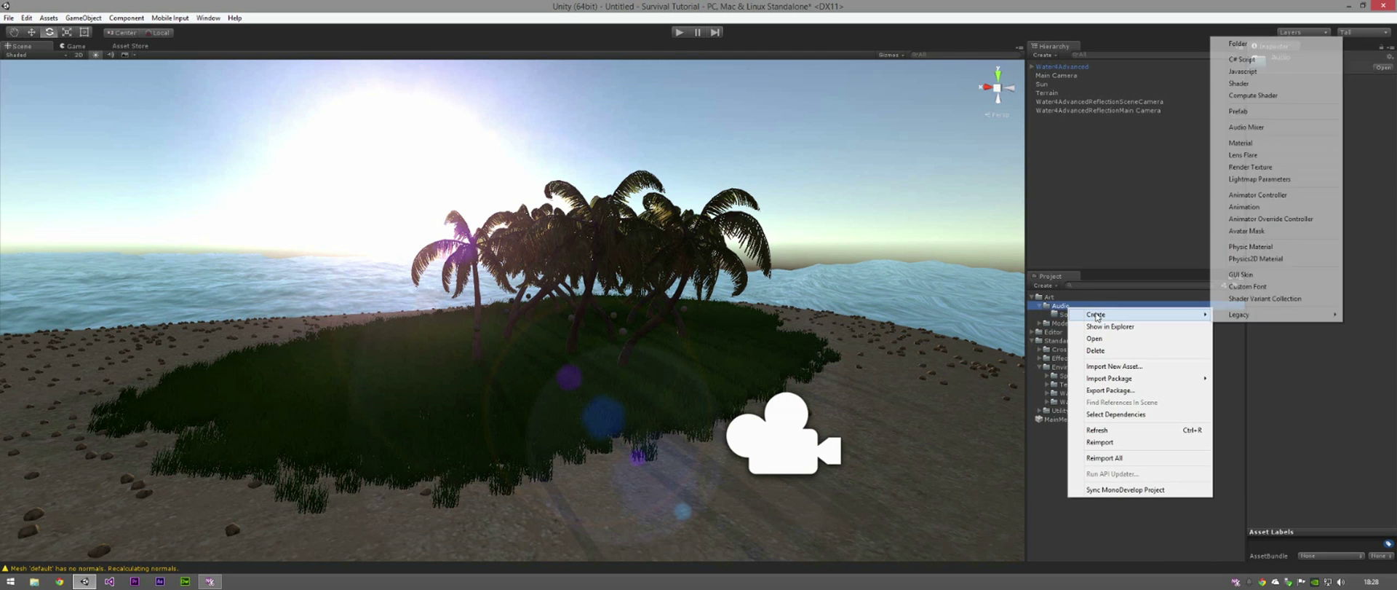
click(1253, 45)
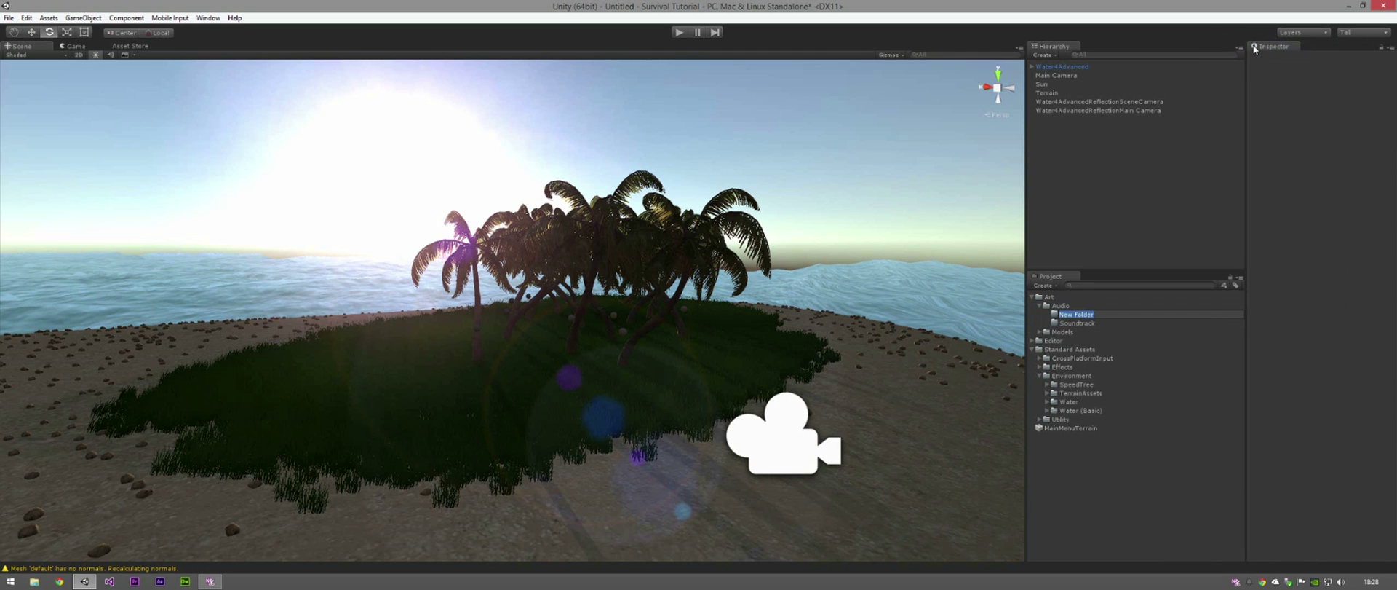
text(SFX)
key(Return)
click(1092, 321)
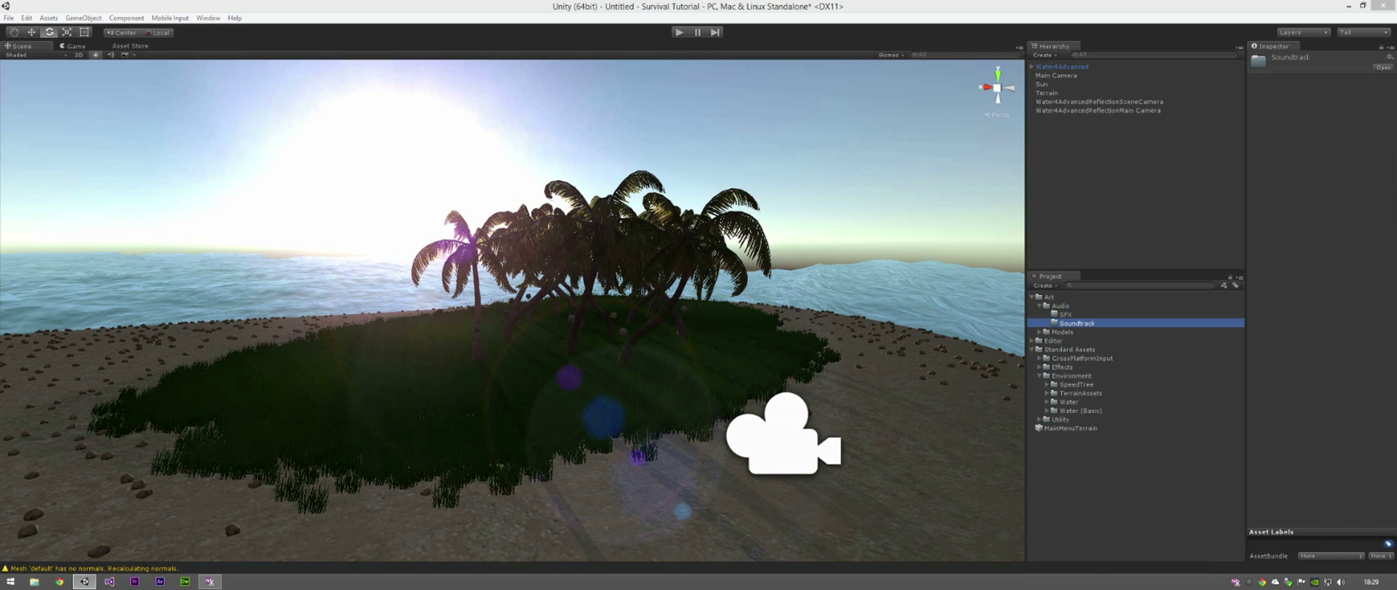
Bring up the Incompetech royalty-free music page in a smaller browser window and browse its listings
key(alt+Tab)
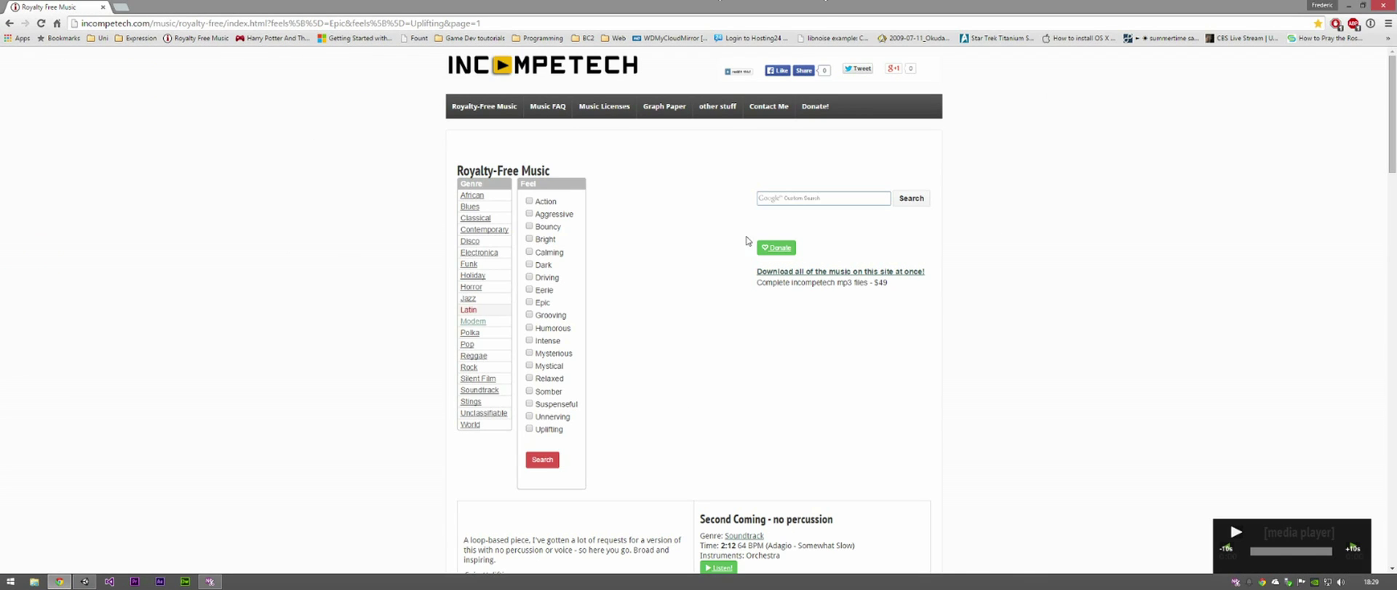
key(super+Down)
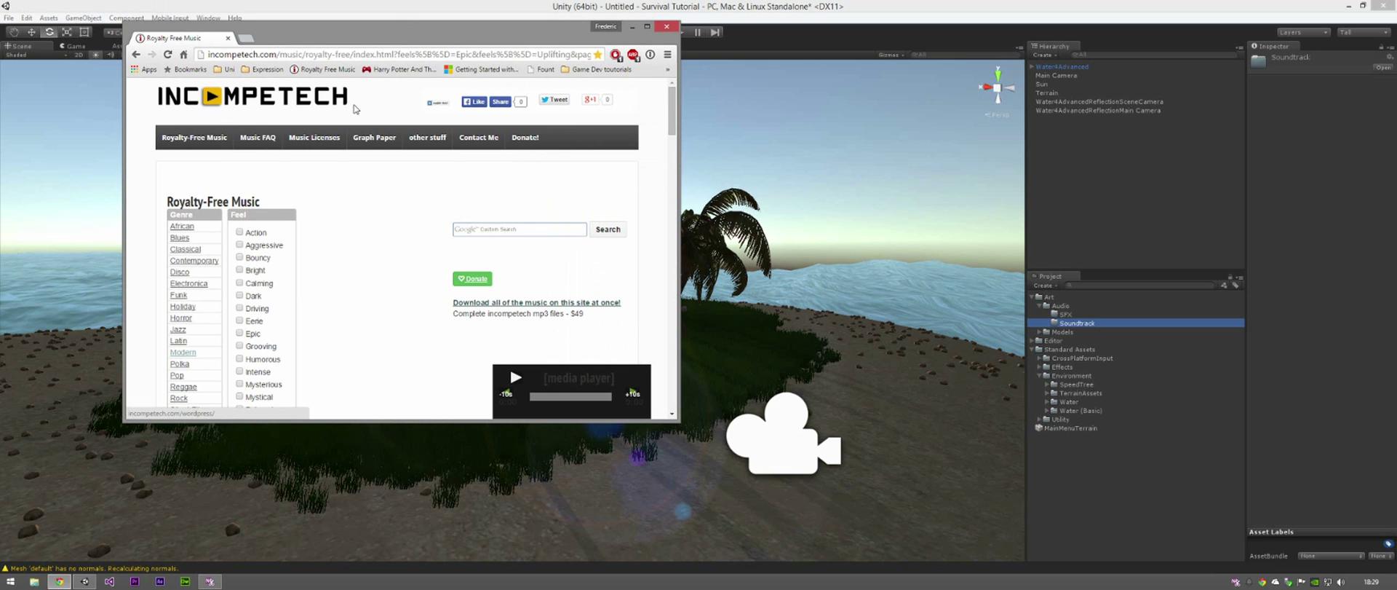
scroll(389, 145, down, 3)
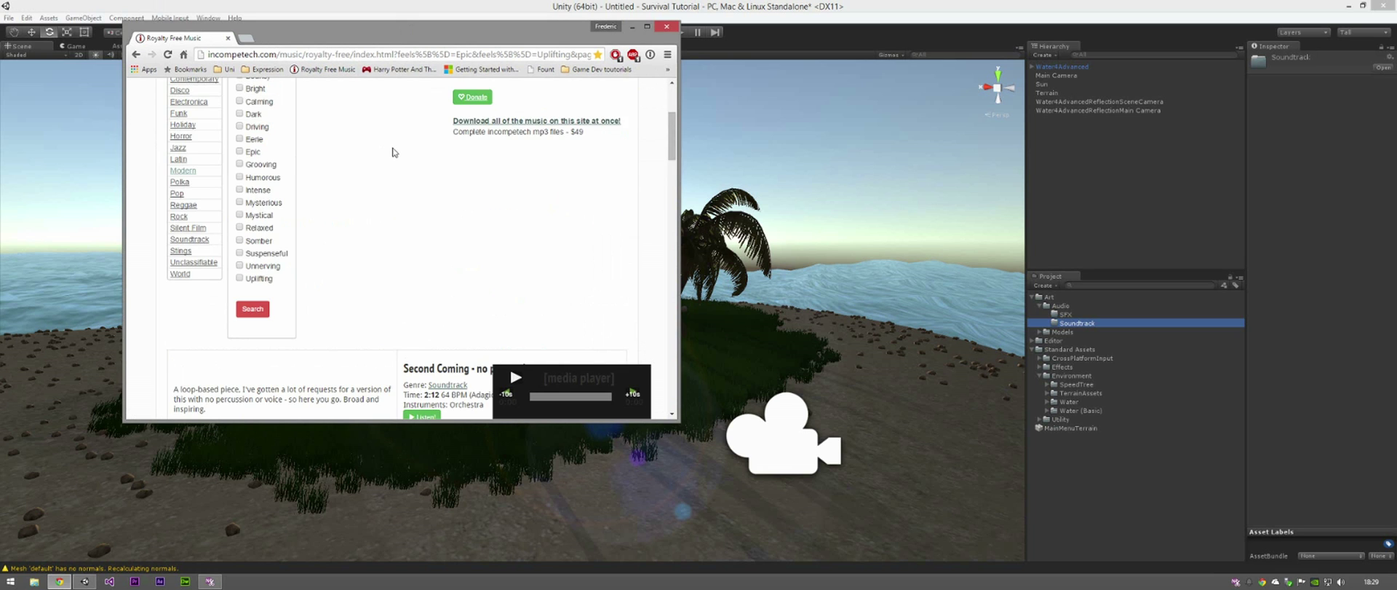
scroll(393, 152, down, 3)
scroll(378, 175, up, 8)
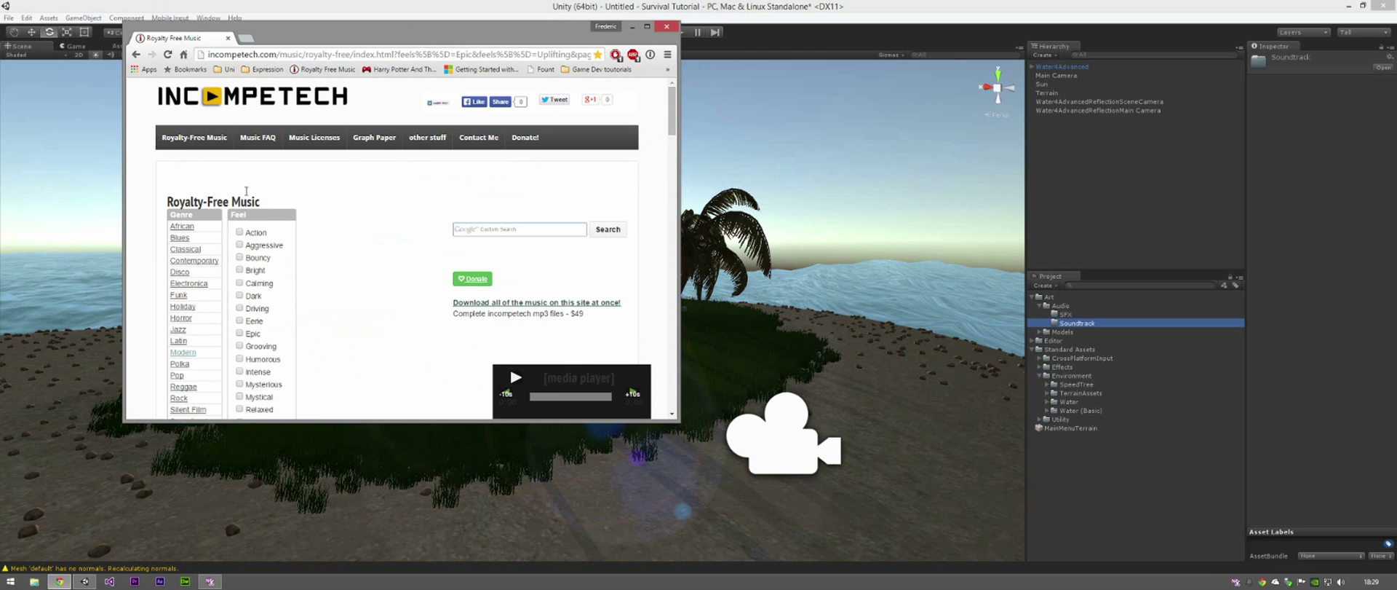
Import the downloaded mp3 tracks into the Art/Audio/SoundTrack folder
click(59, 581)
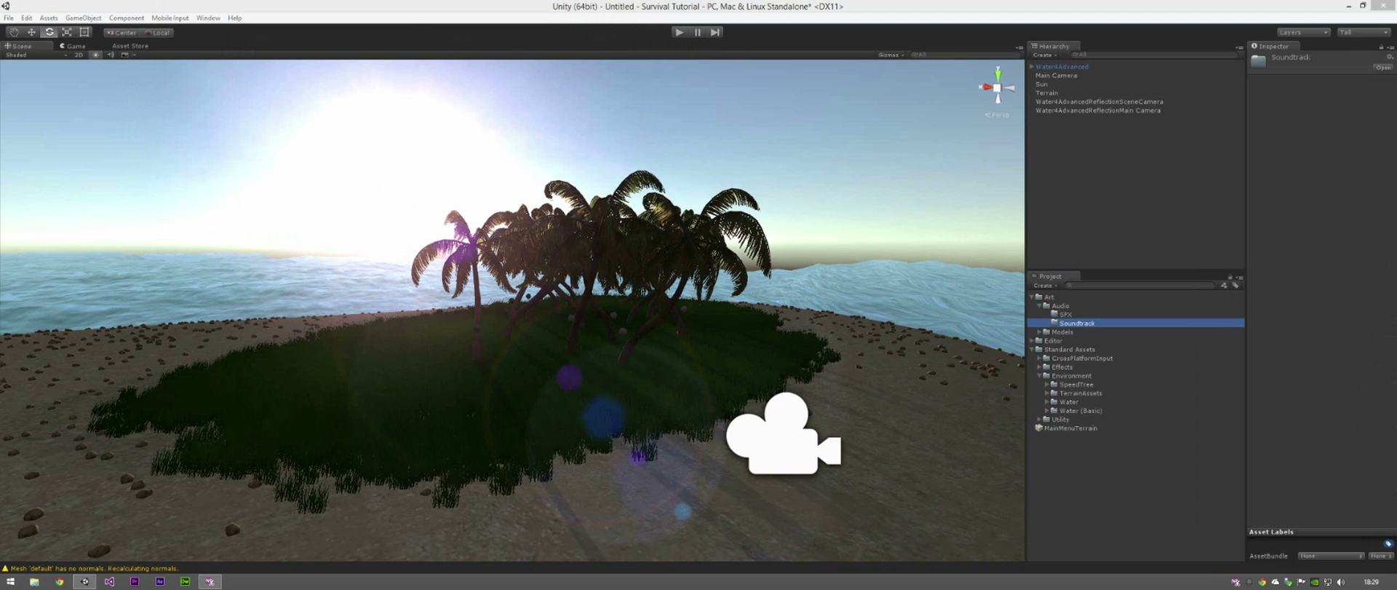
drag(1077, 322, 1094, 328)
drag(1093, 328, 1094, 322)
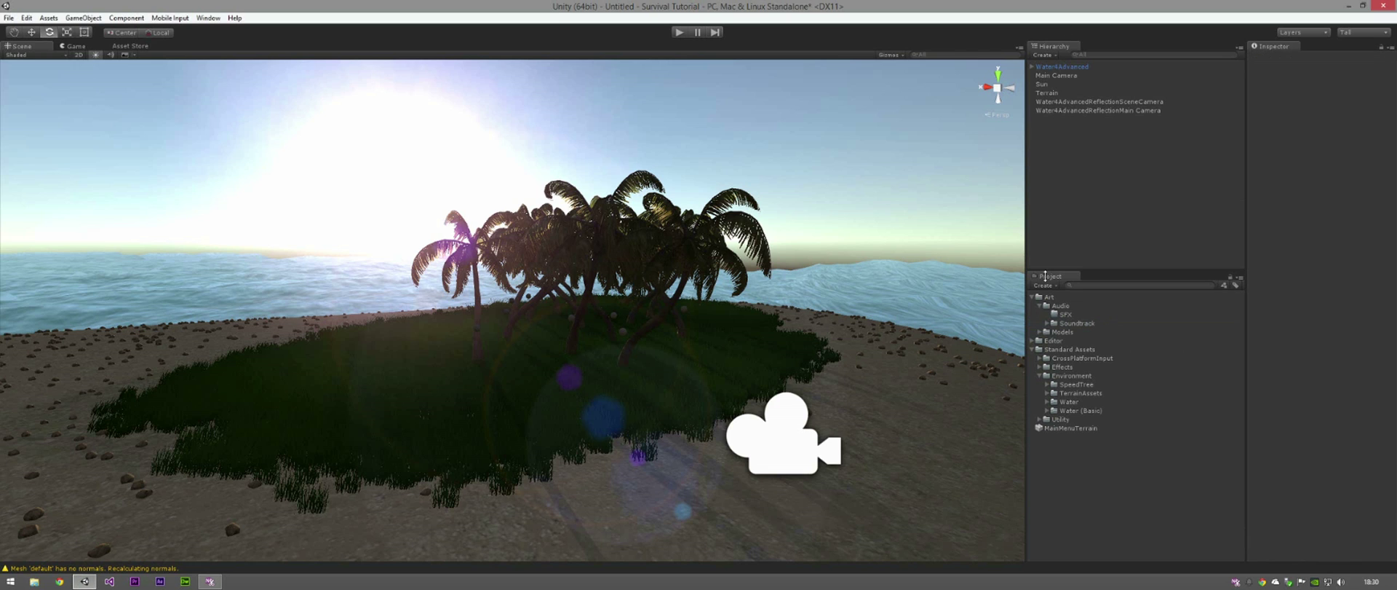
Inspect Devastation and Revenge's import settings, keeping Vorbis compression and Preserve Sample Rate
click(1048, 325)
click(1048, 325)
click(1083, 332)
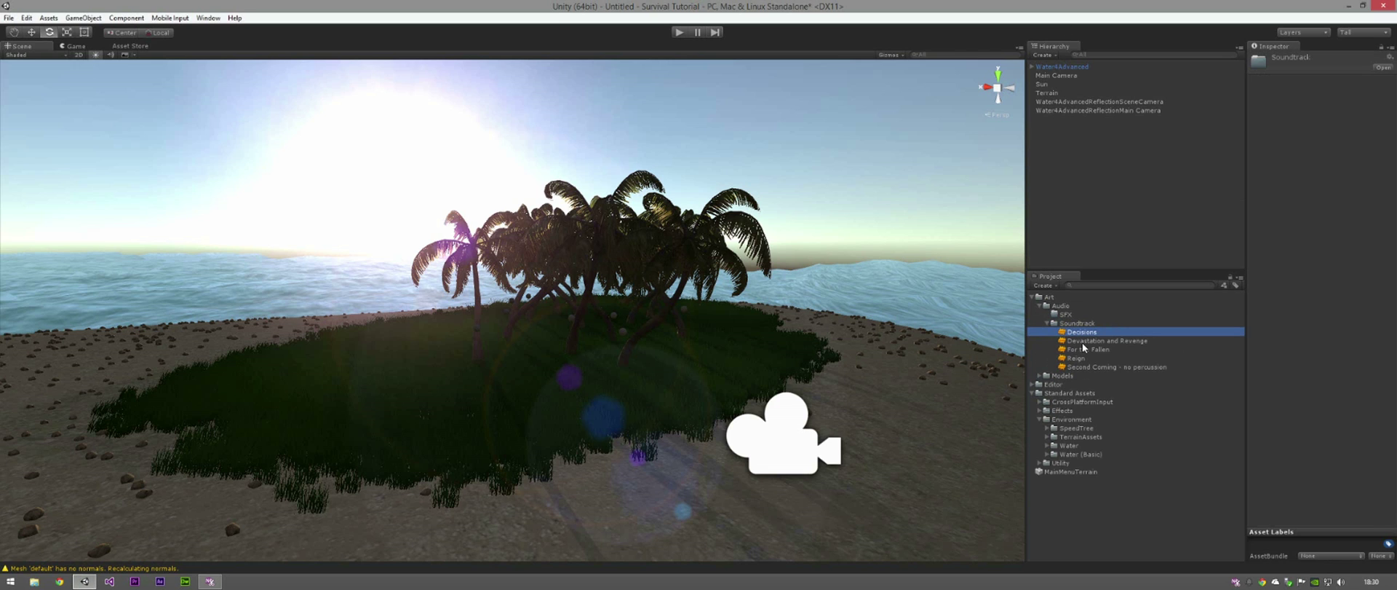
click(1081, 341)
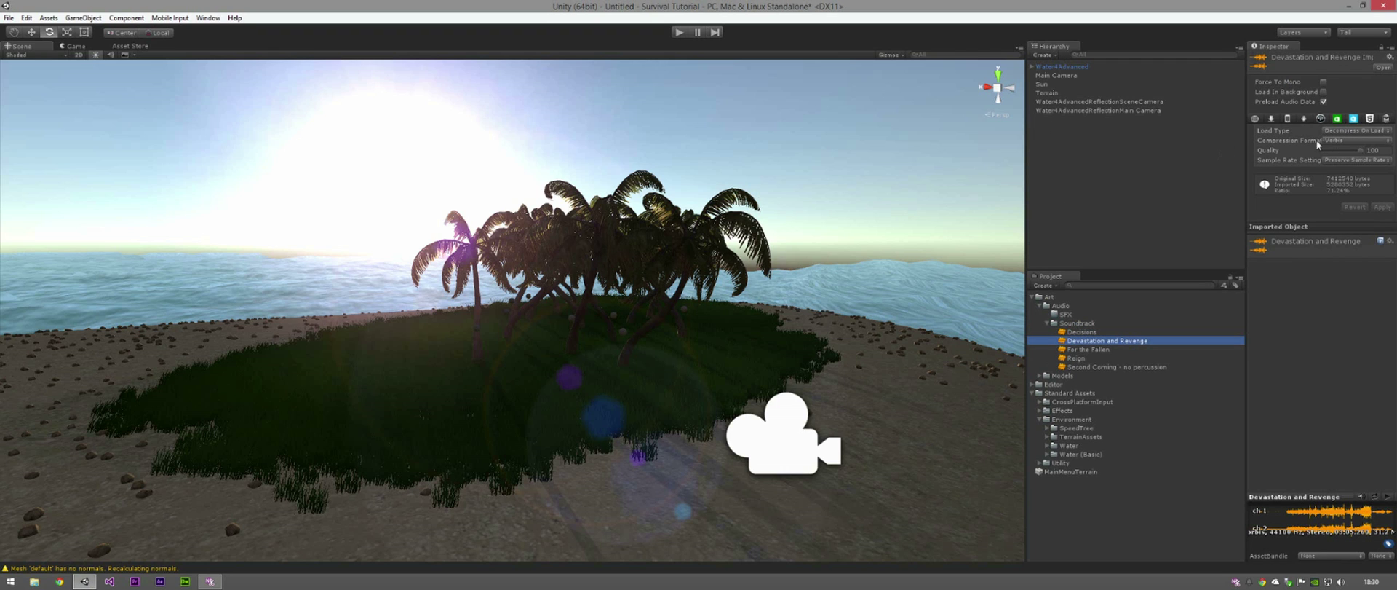
click(1338, 140)
click(1319, 294)
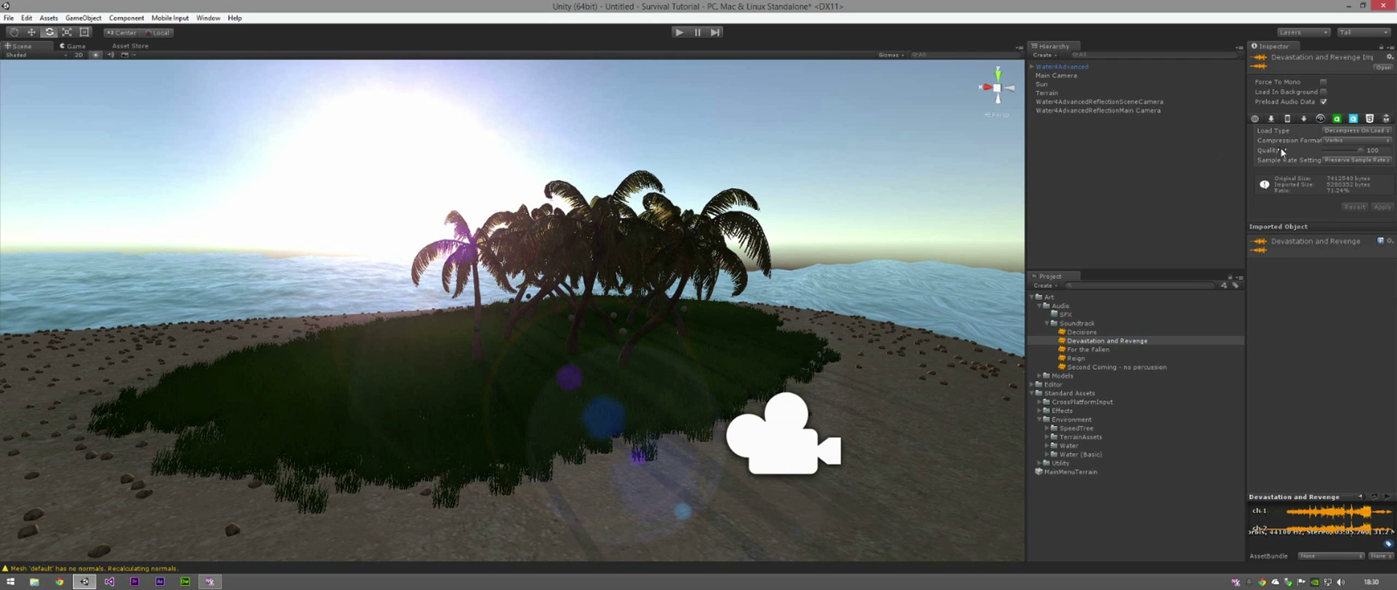
click(1335, 161)
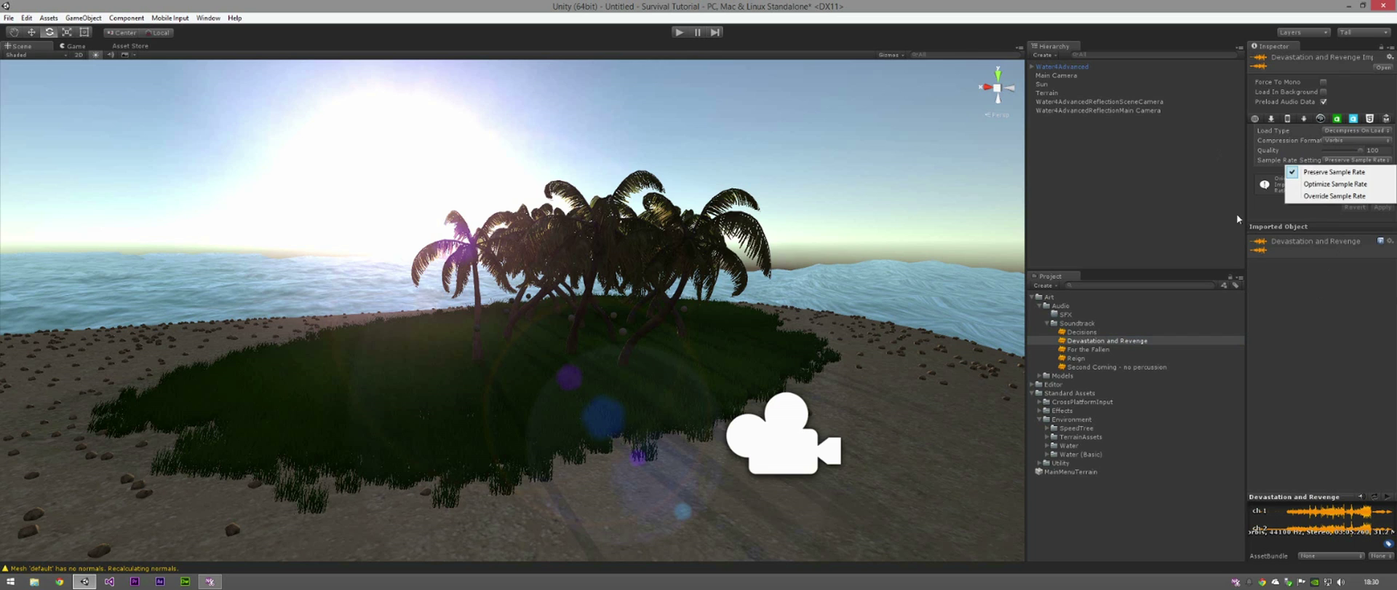
click(1301, 345)
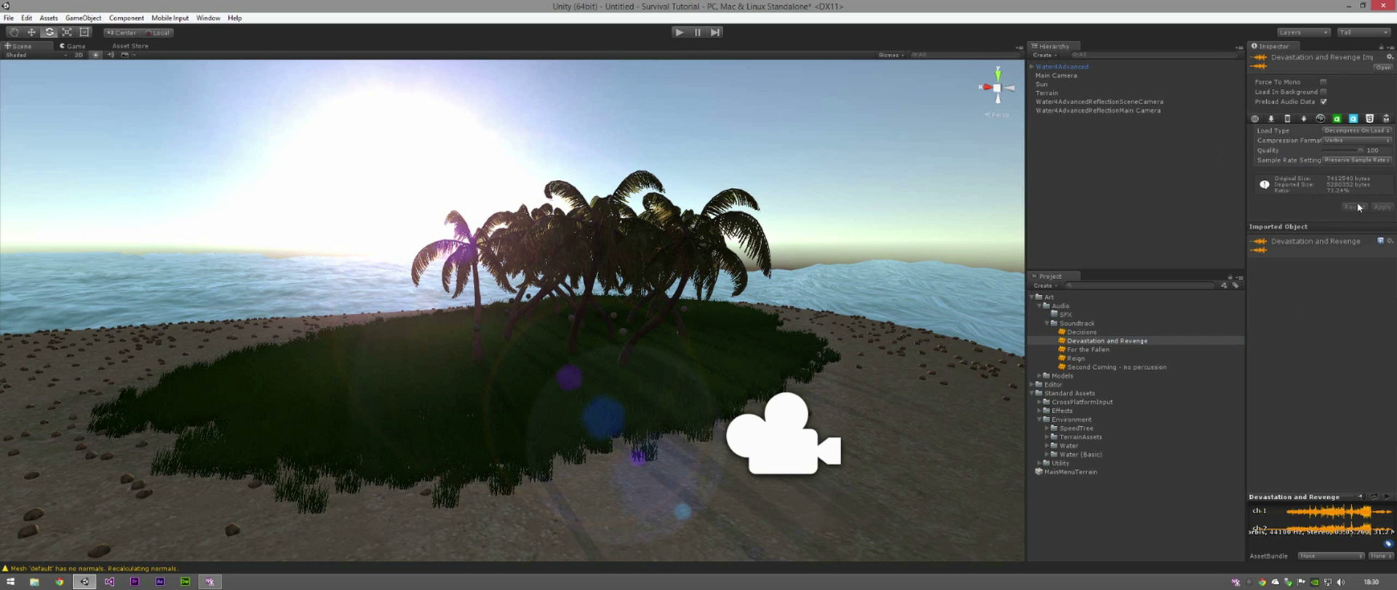
Preview the Decisions, Second Coming, Devastation and Revenge, and For the Fallen clips
click(1079, 332)
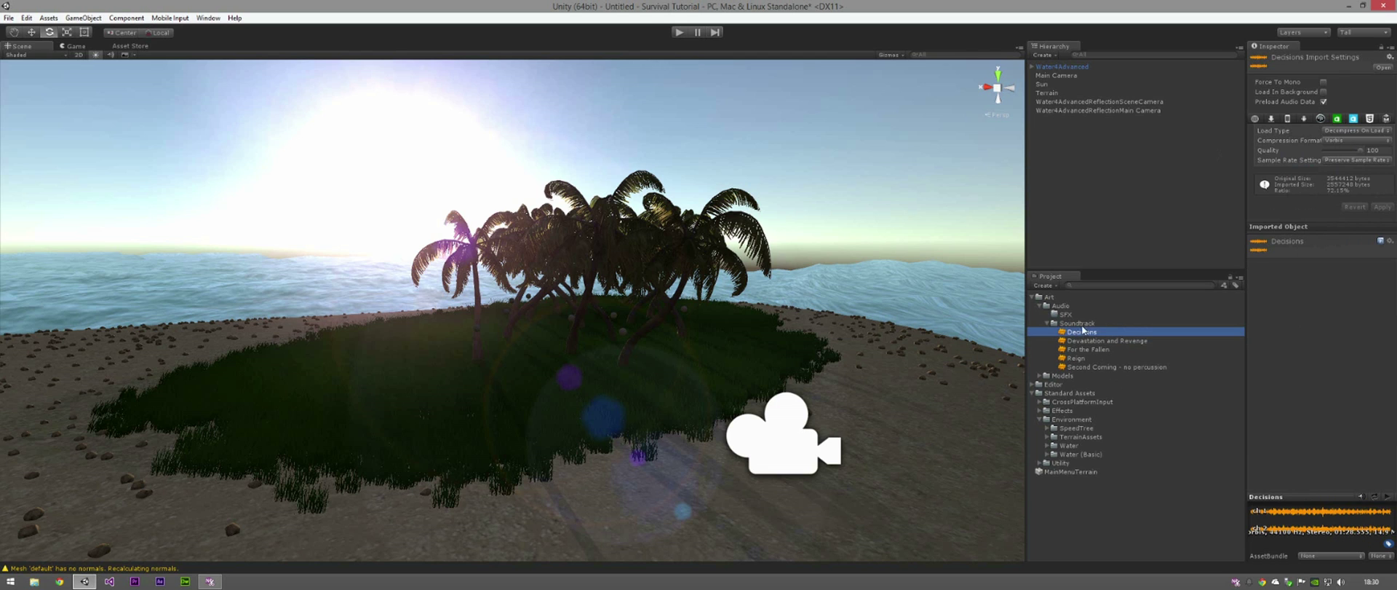
click(1387, 499)
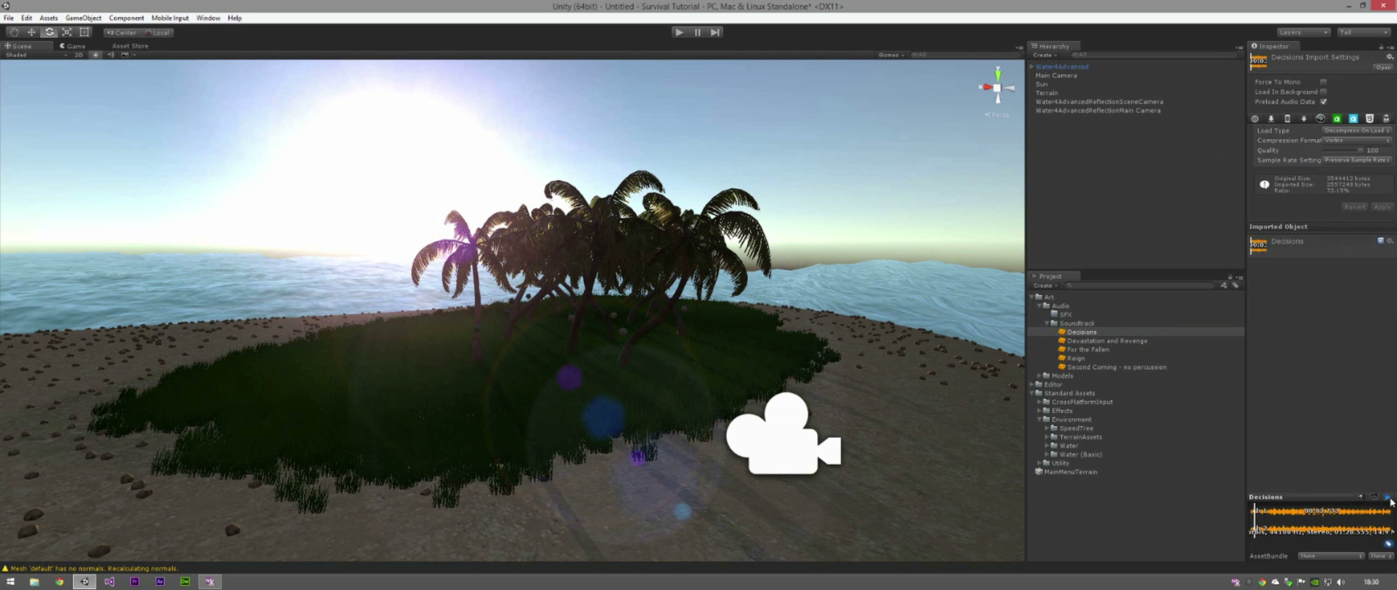
click(1143, 366)
click(1386, 498)
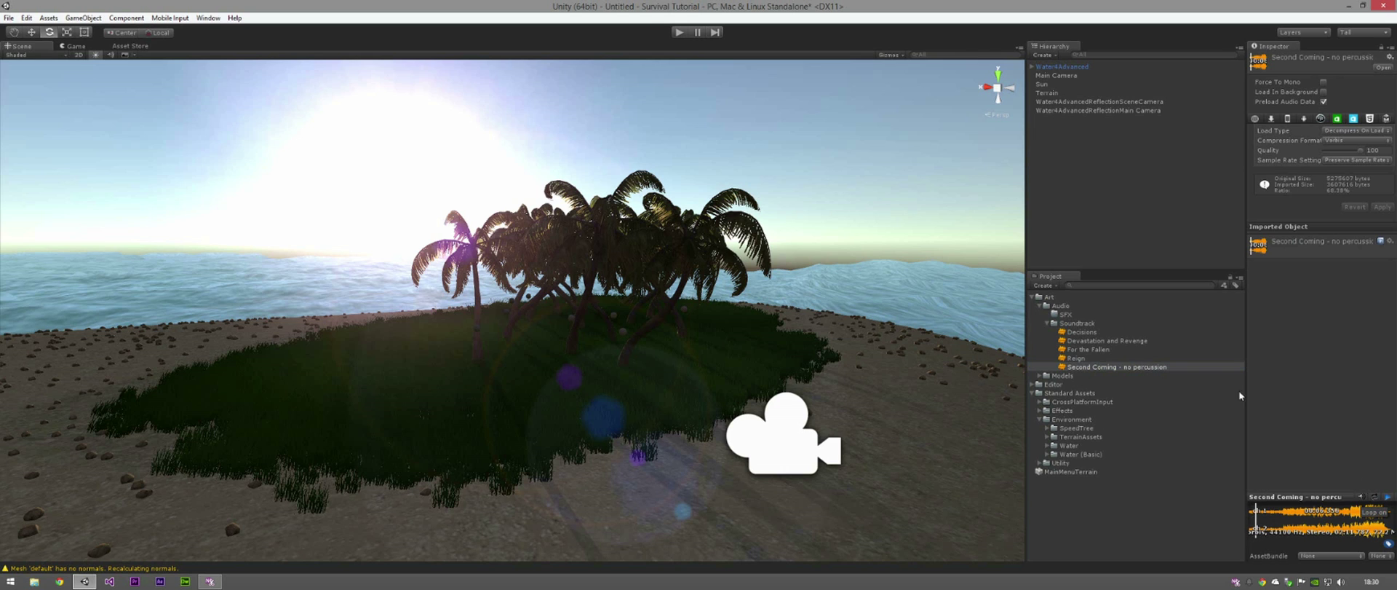
click(1132, 339)
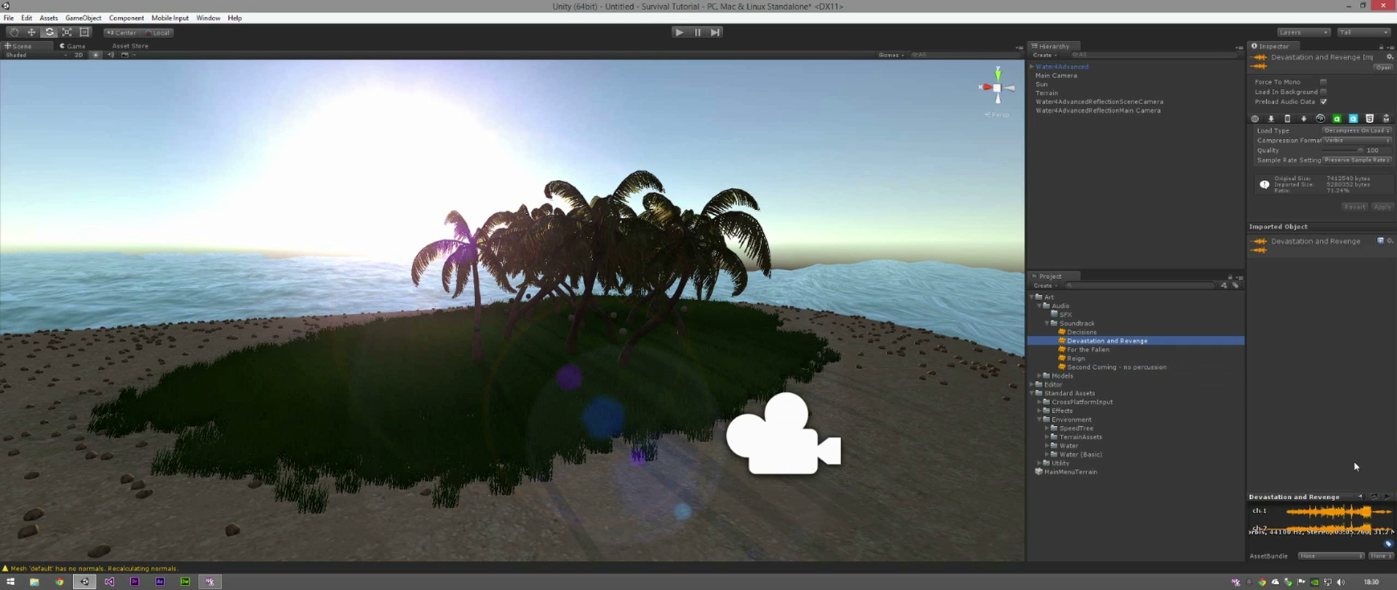
click(1386, 498)
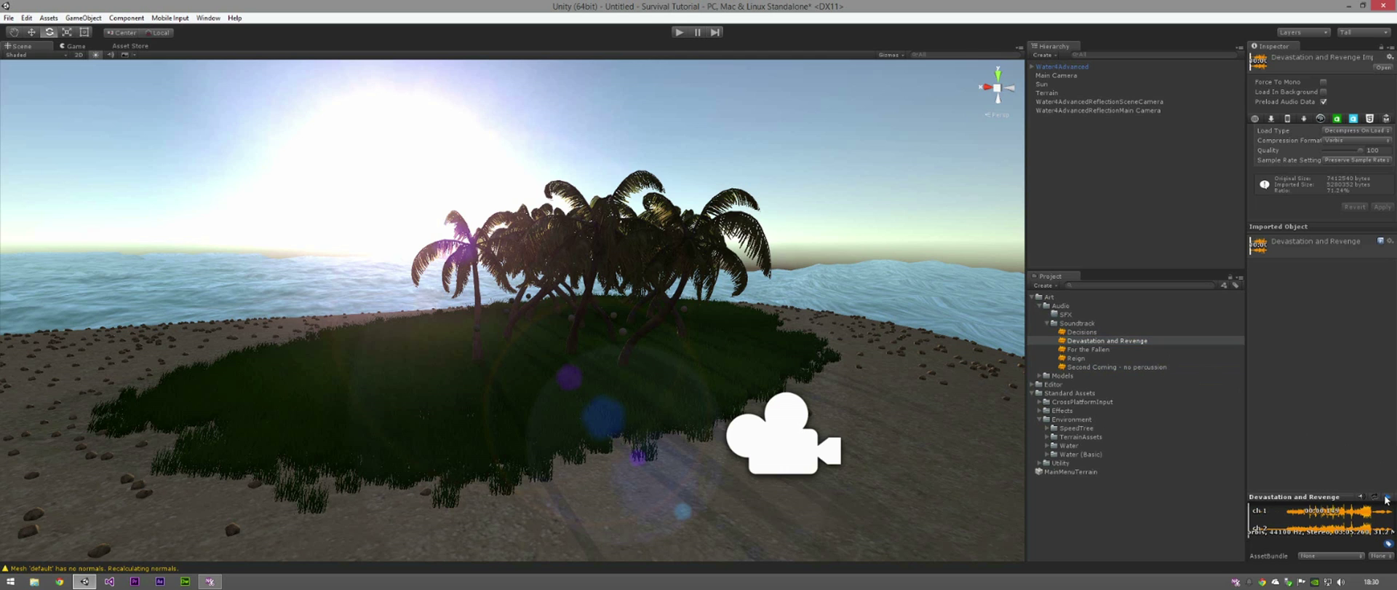
click(1101, 349)
click(1385, 498)
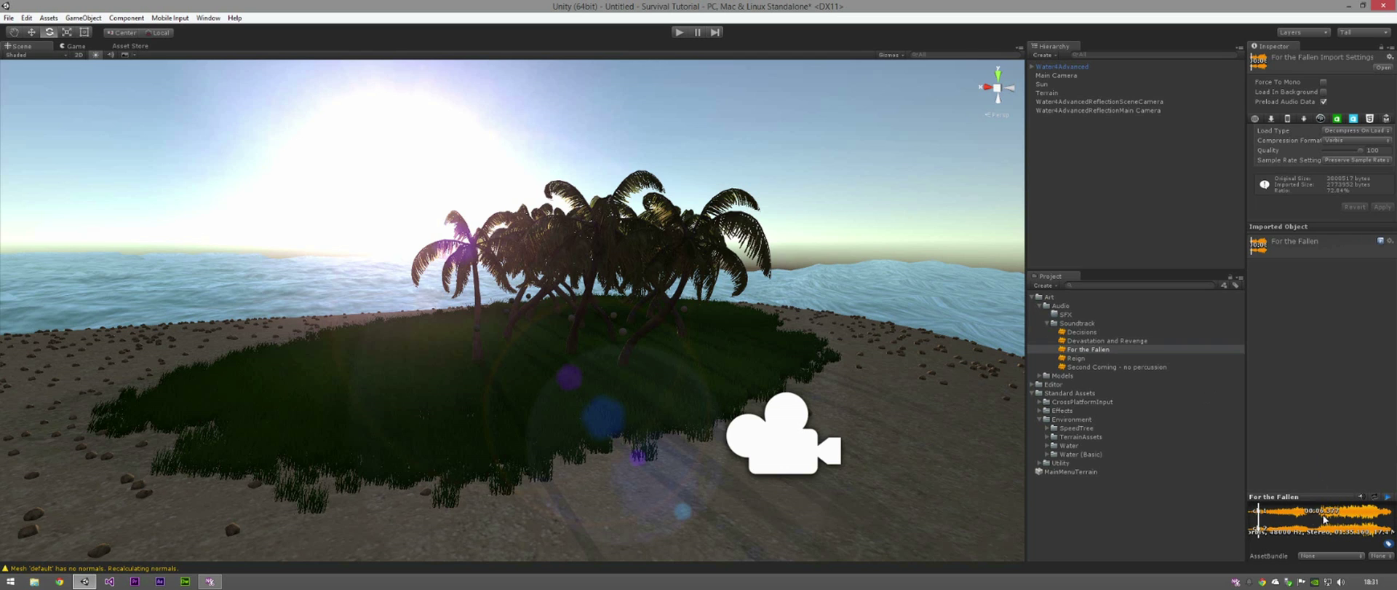
Preview Reign and assign it as the AudioClip of the Main Camera's Audio Source
click(1089, 358)
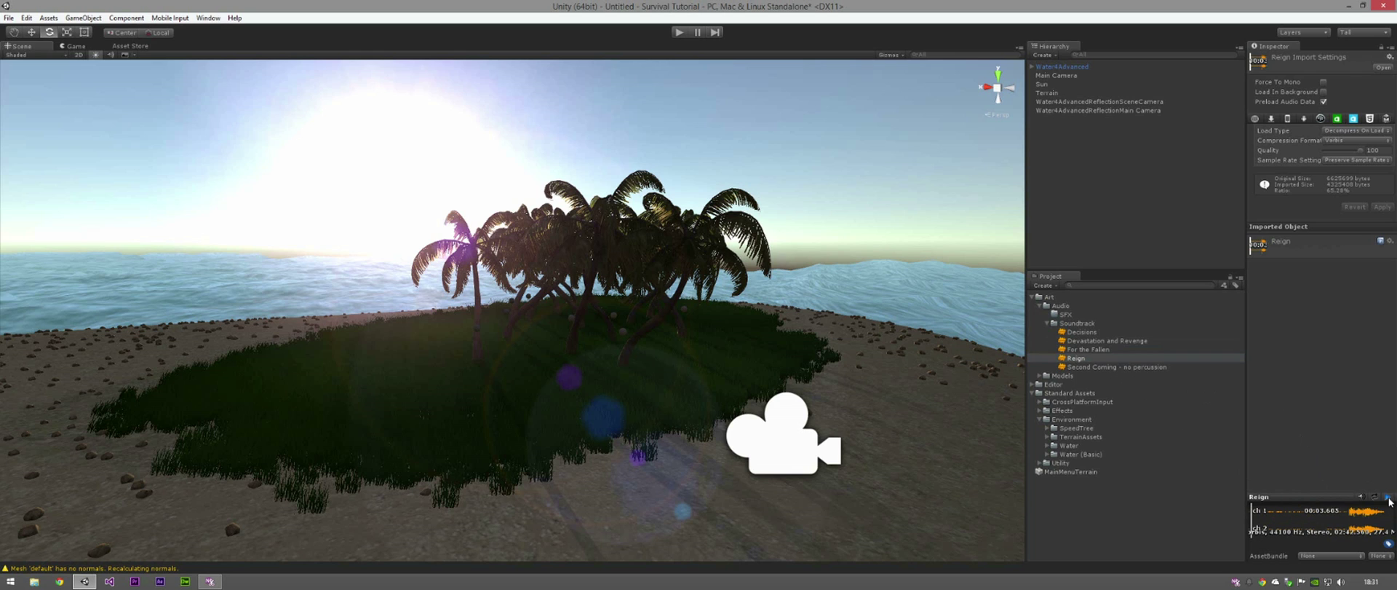
click(1387, 498)
click(1067, 75)
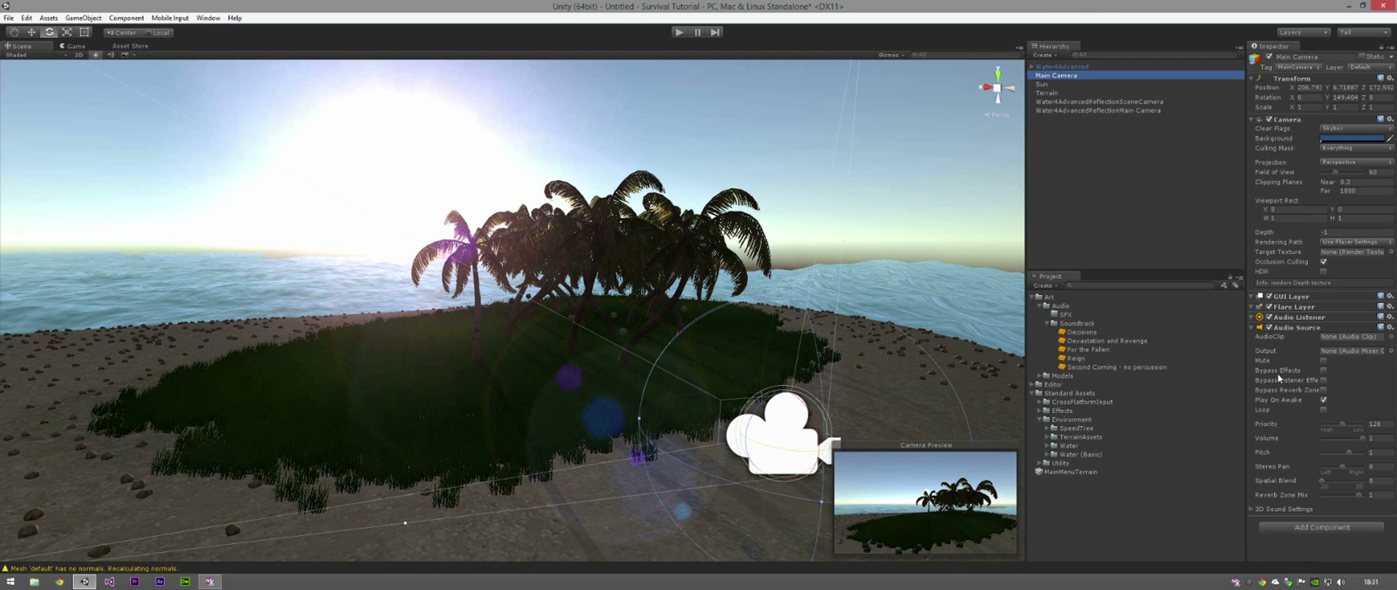
drag(1076, 358, 1345, 341)
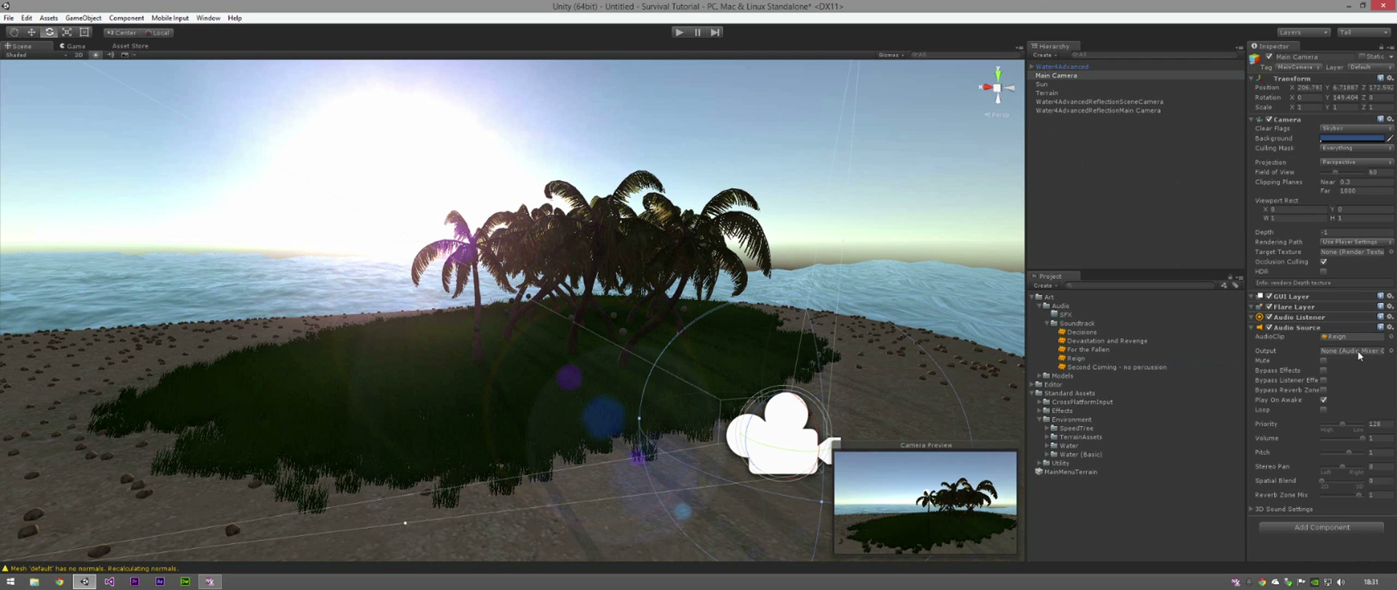
Dock the Audio Mixer window below the Scene view and create a mixer named DefaultGameMixer
click(205, 19)
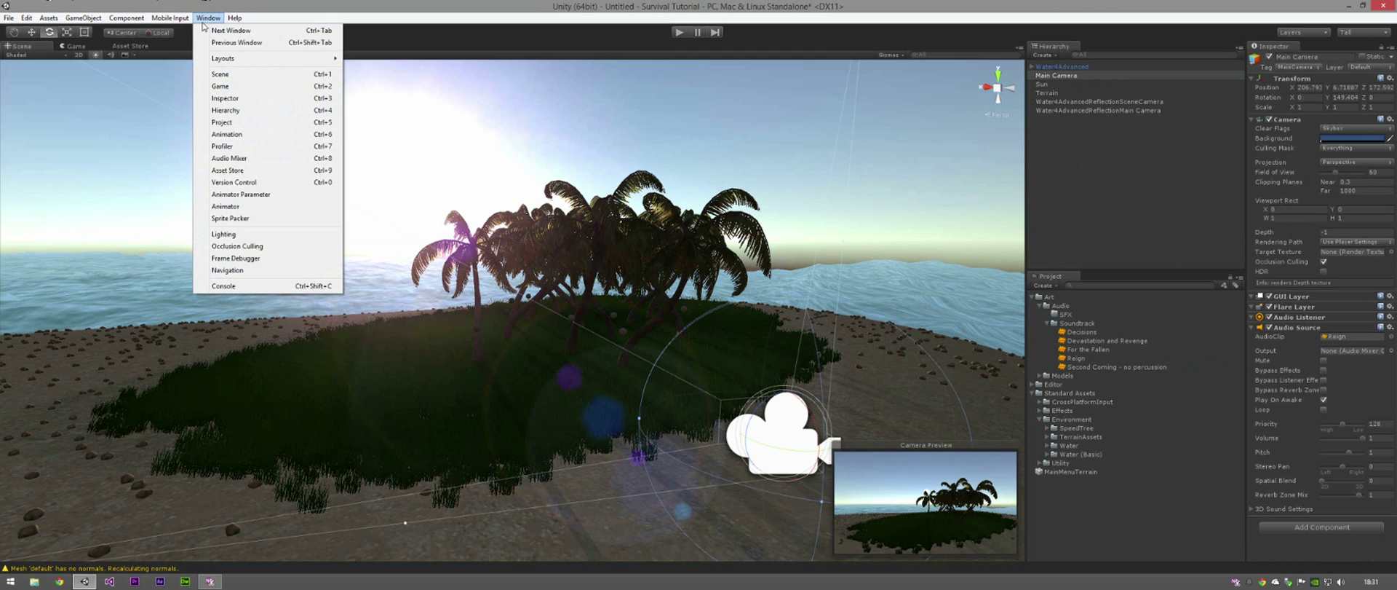
click(248, 161)
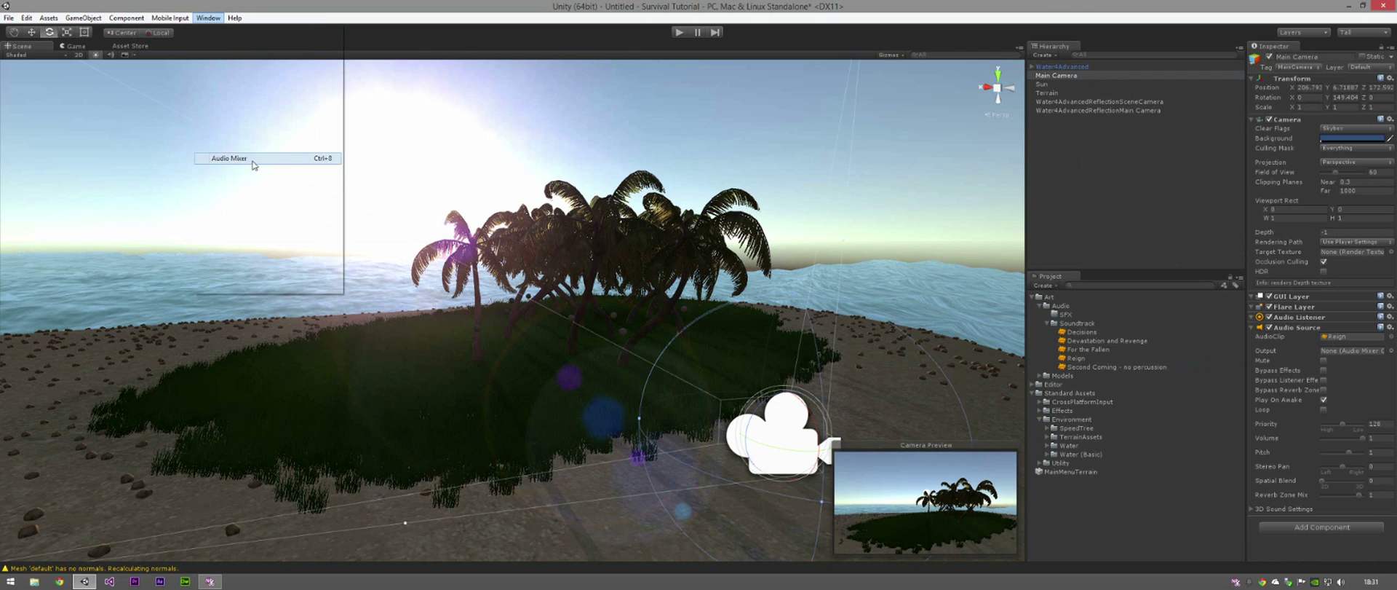
drag(1101, 281, 731, 500)
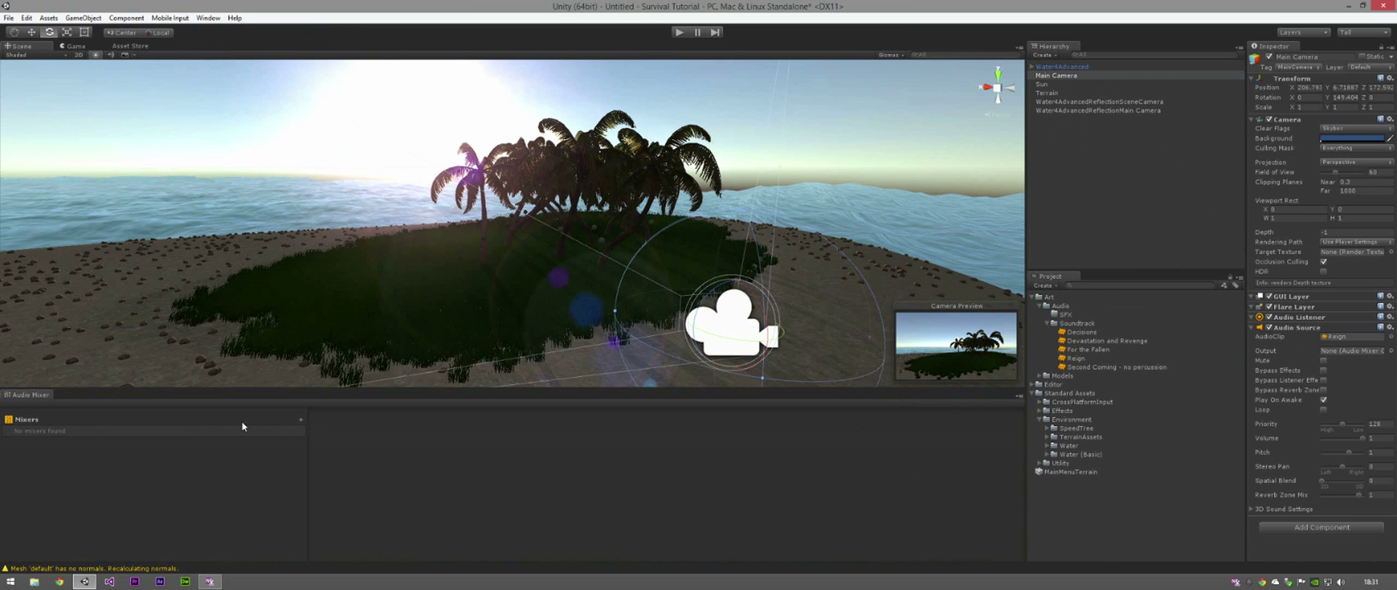
click(300, 418)
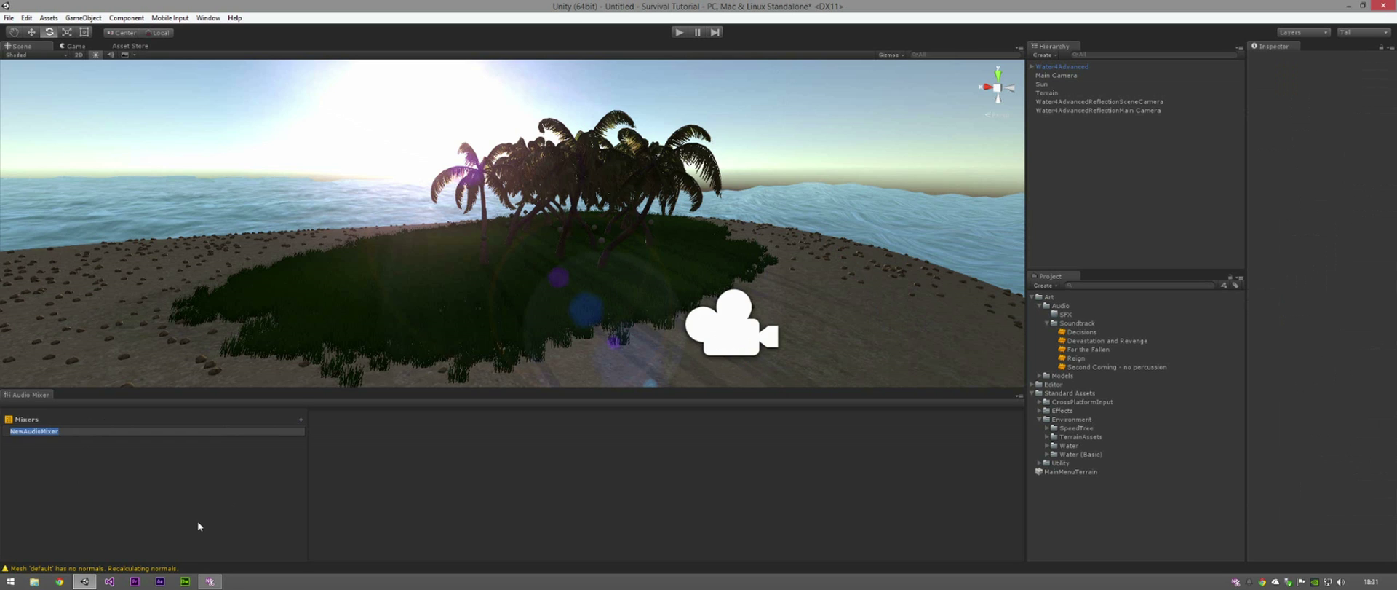
text(DefaultGameMixer)
key(Return)
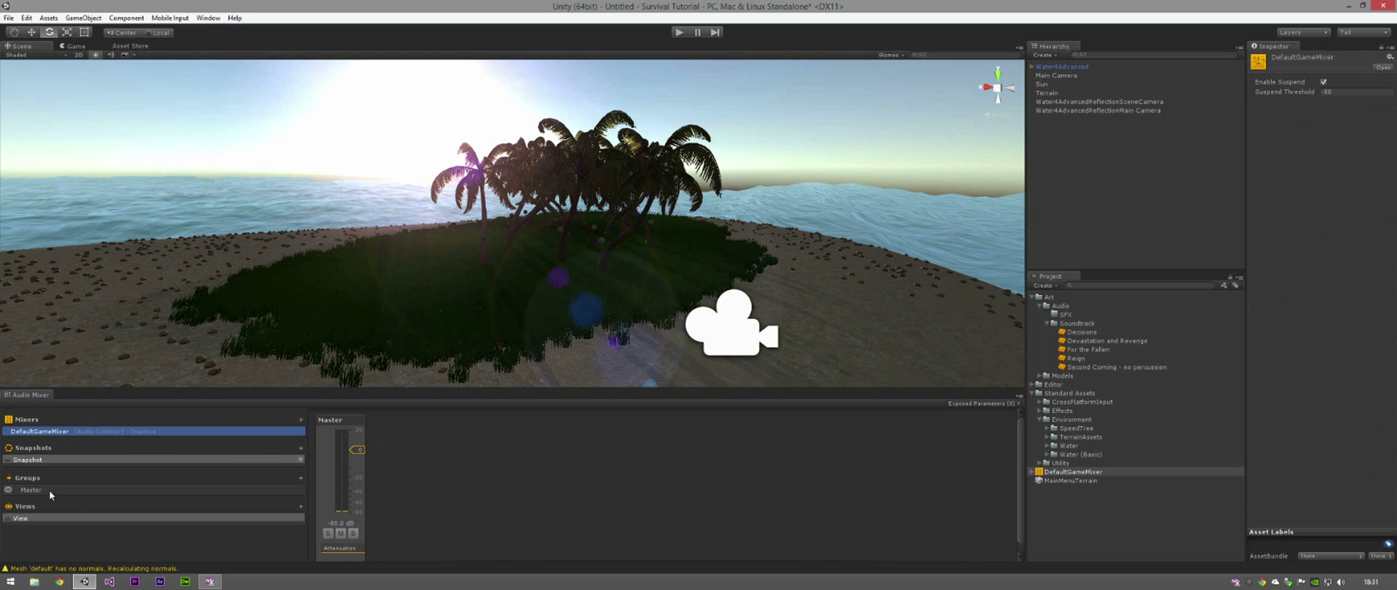
Add Background, SFX and Speach groups, each directly under Master
click(300, 478)
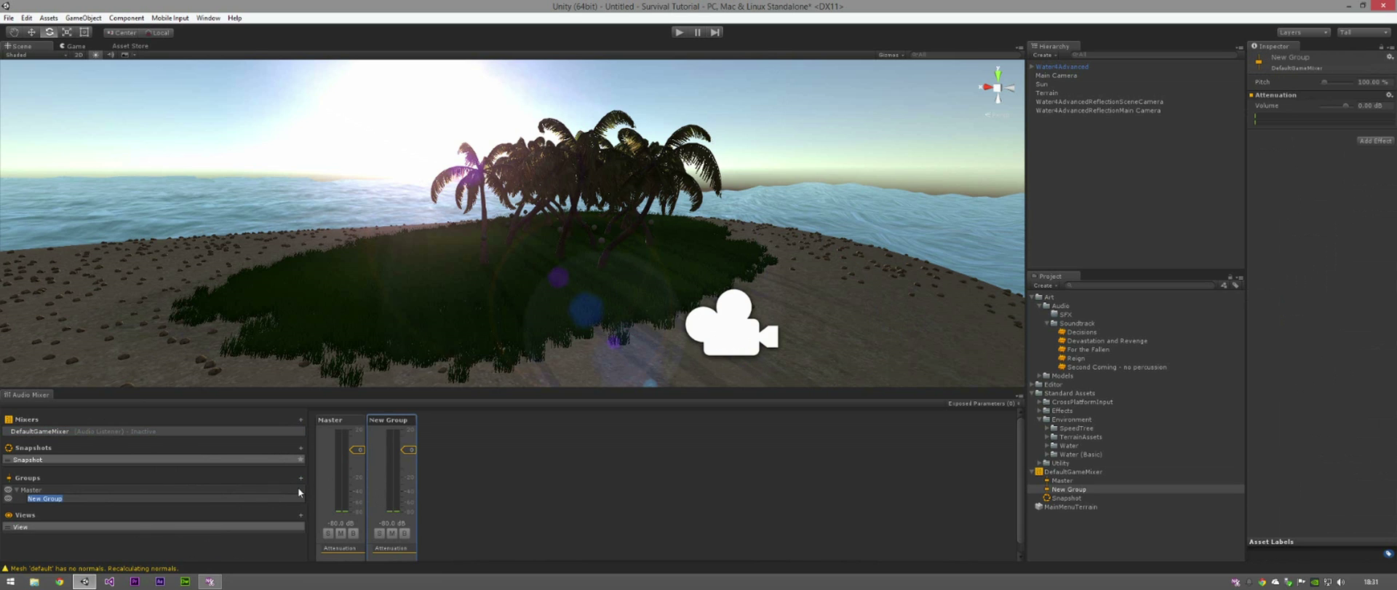
text(Background)
key(Return)
click(302, 479)
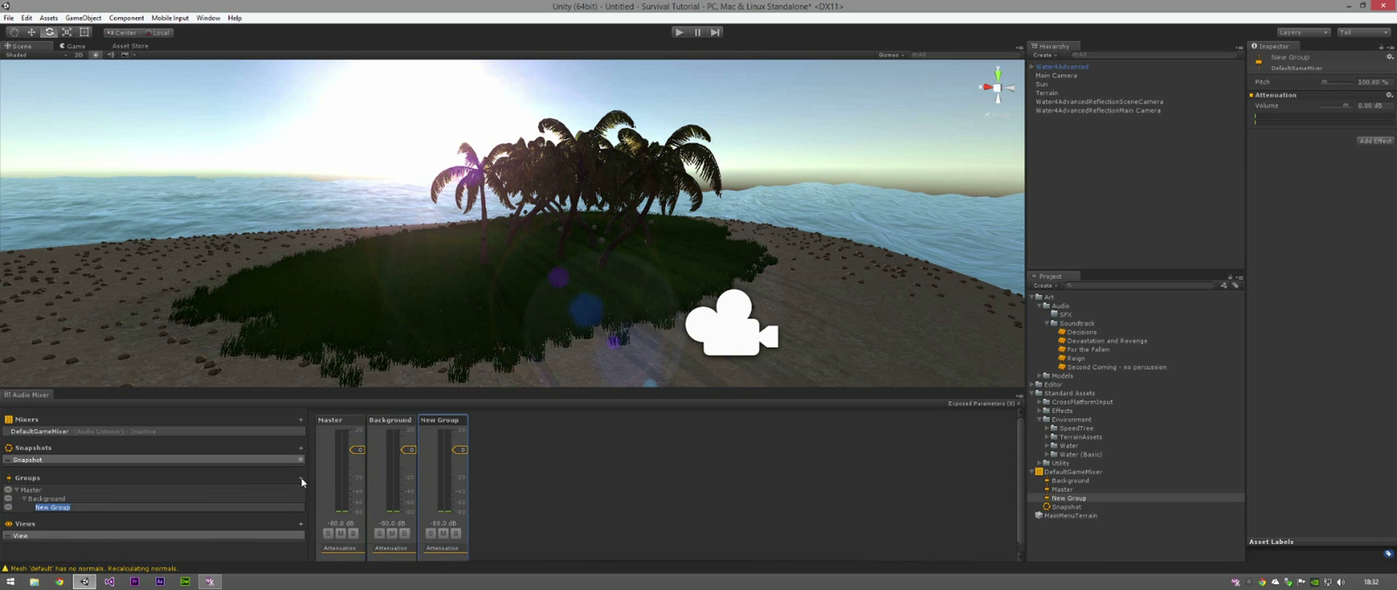
text(SFX)
key(Return)
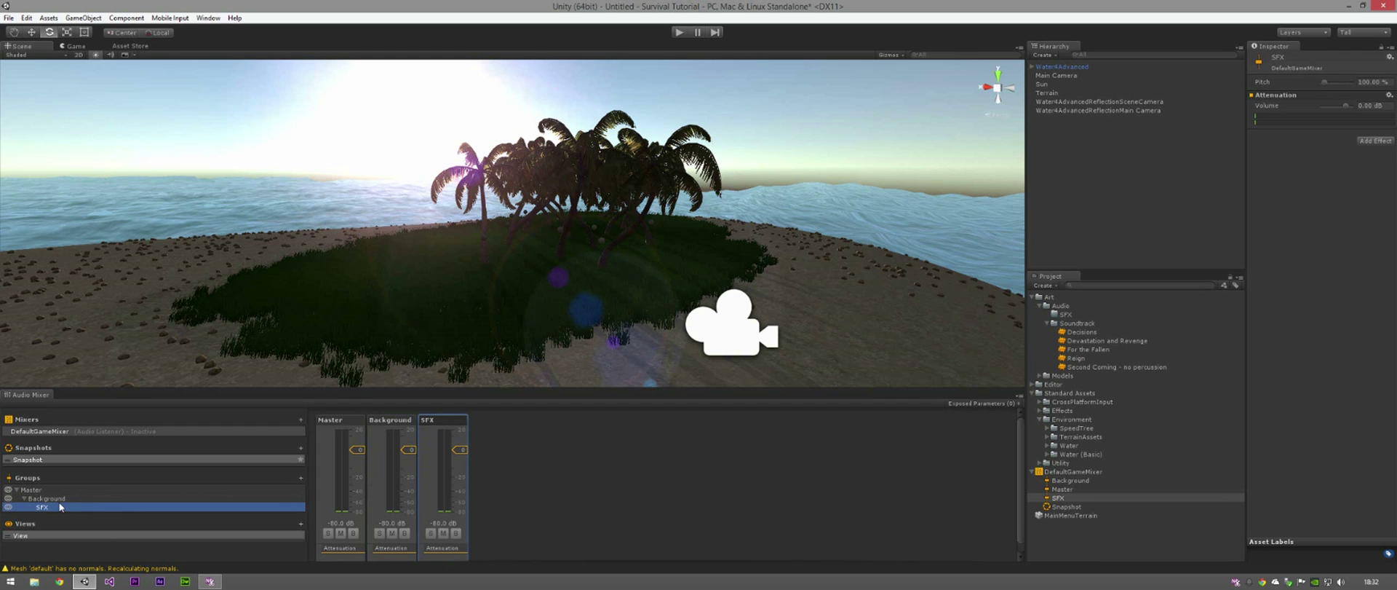
mouse_move(45, 503)
mouse_down()
mouse_move(27, 511)
mouse_move(33, 495)
mouse_up()
right_click(45, 490)
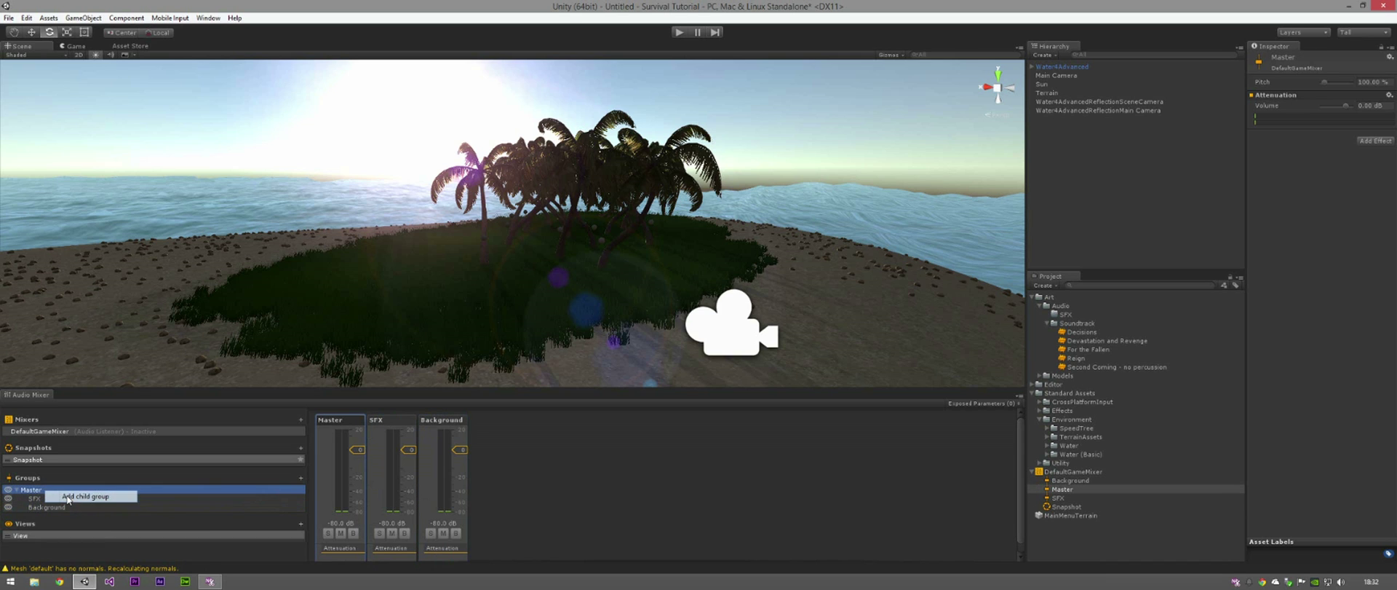
click(70, 497)
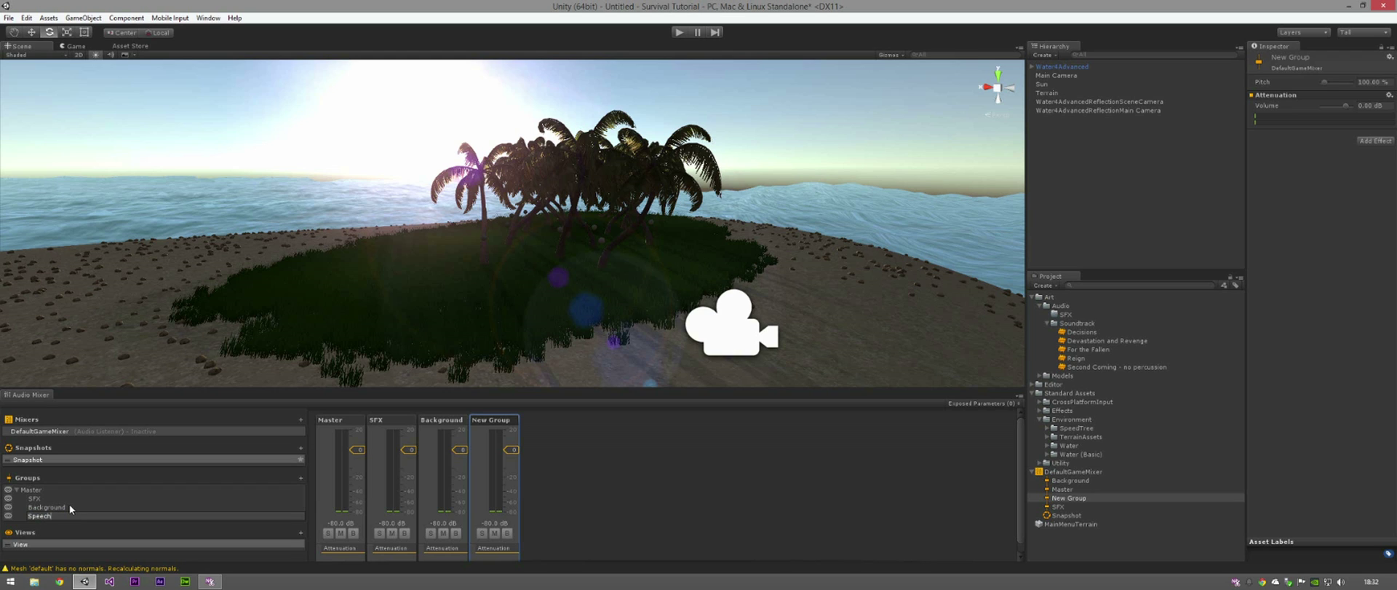
key(Return)
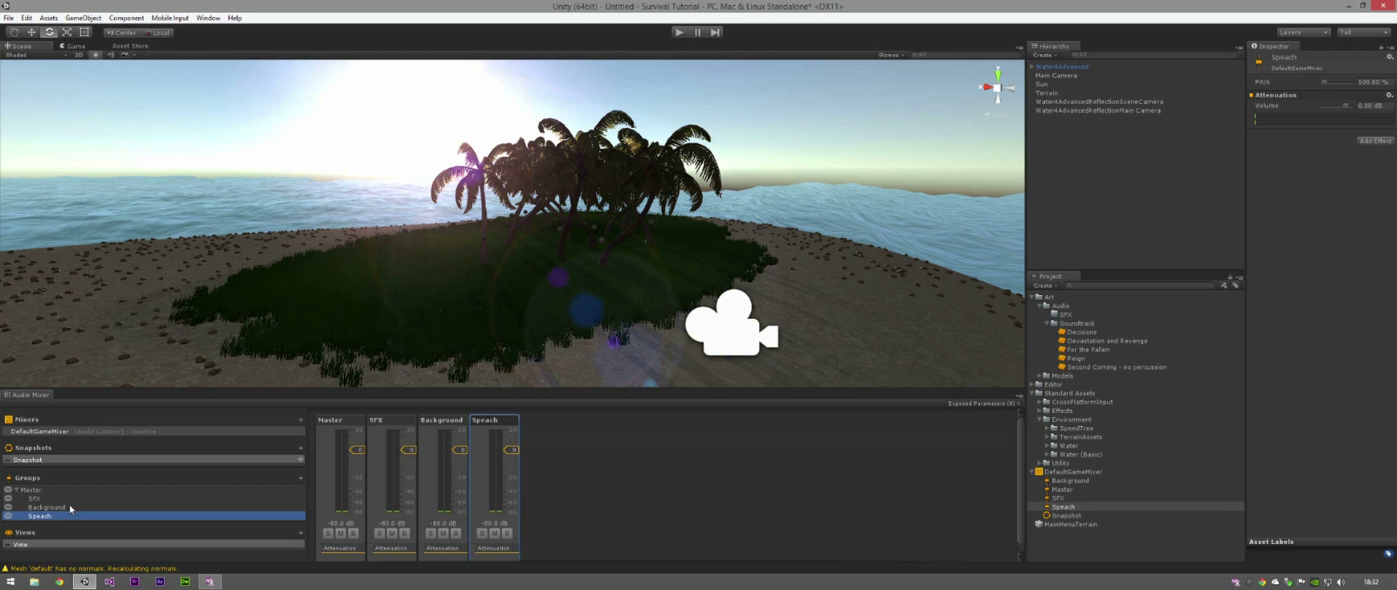
Colour SFX red, Background magenta and Speach cyan, then clear the selection
right_click(375, 422)
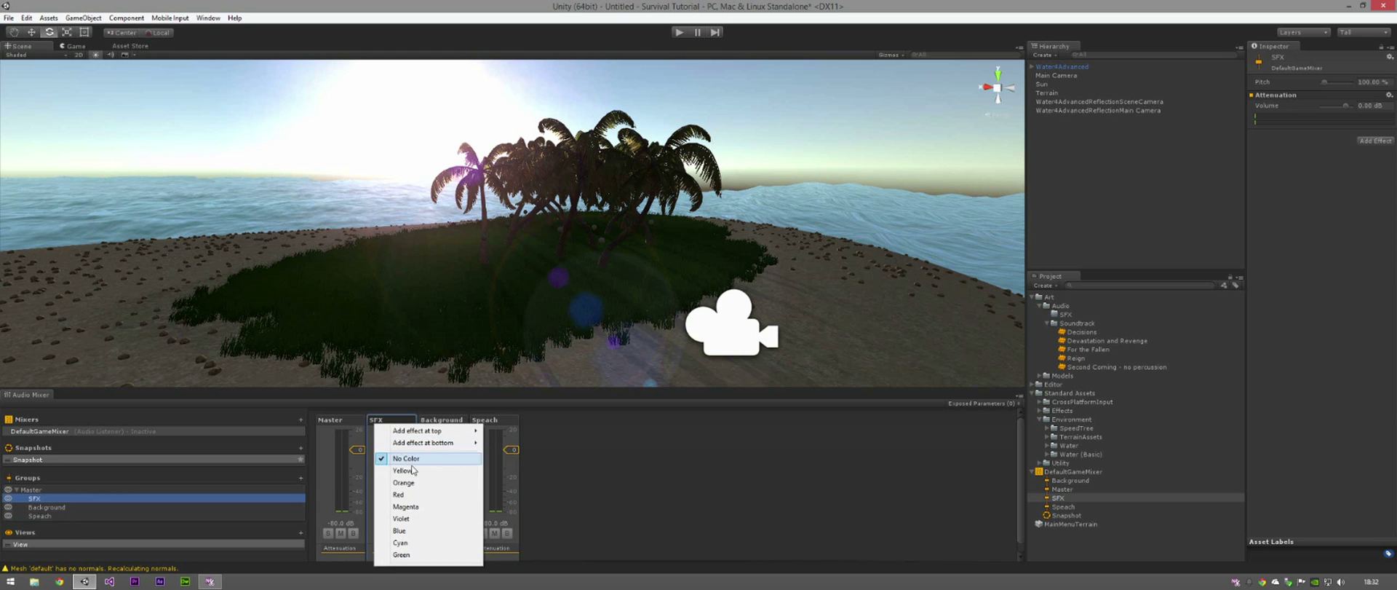
click(399, 494)
right_click(443, 420)
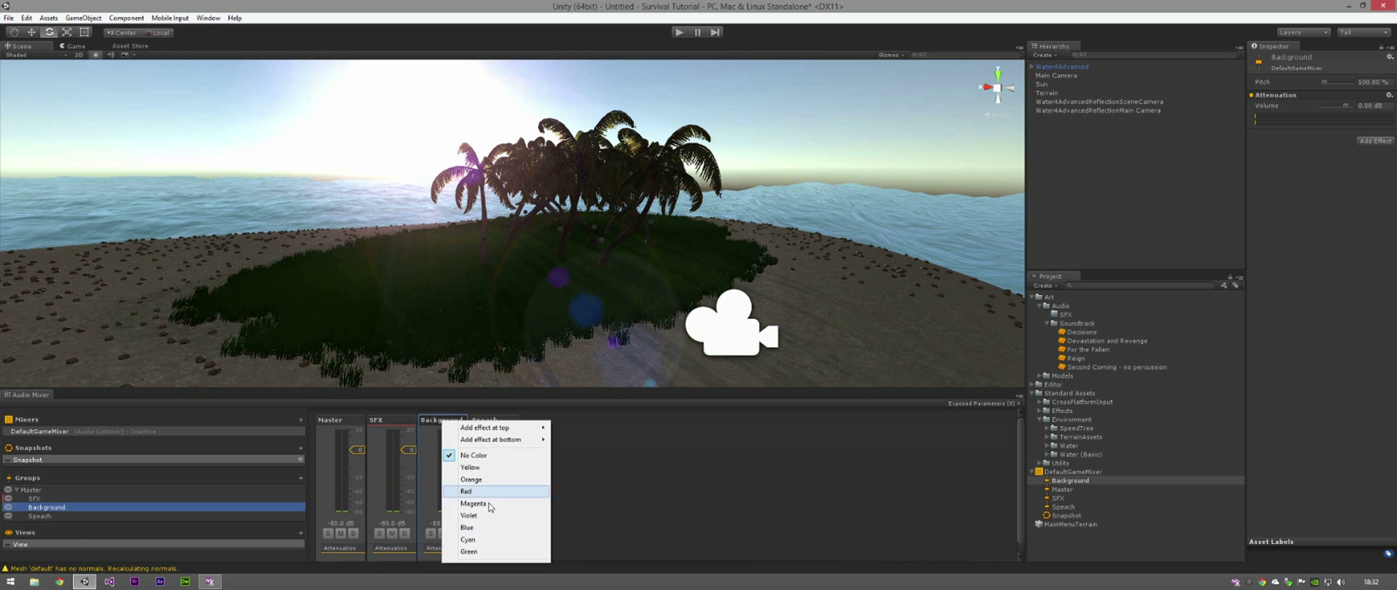
click(474, 504)
right_click(491, 413)
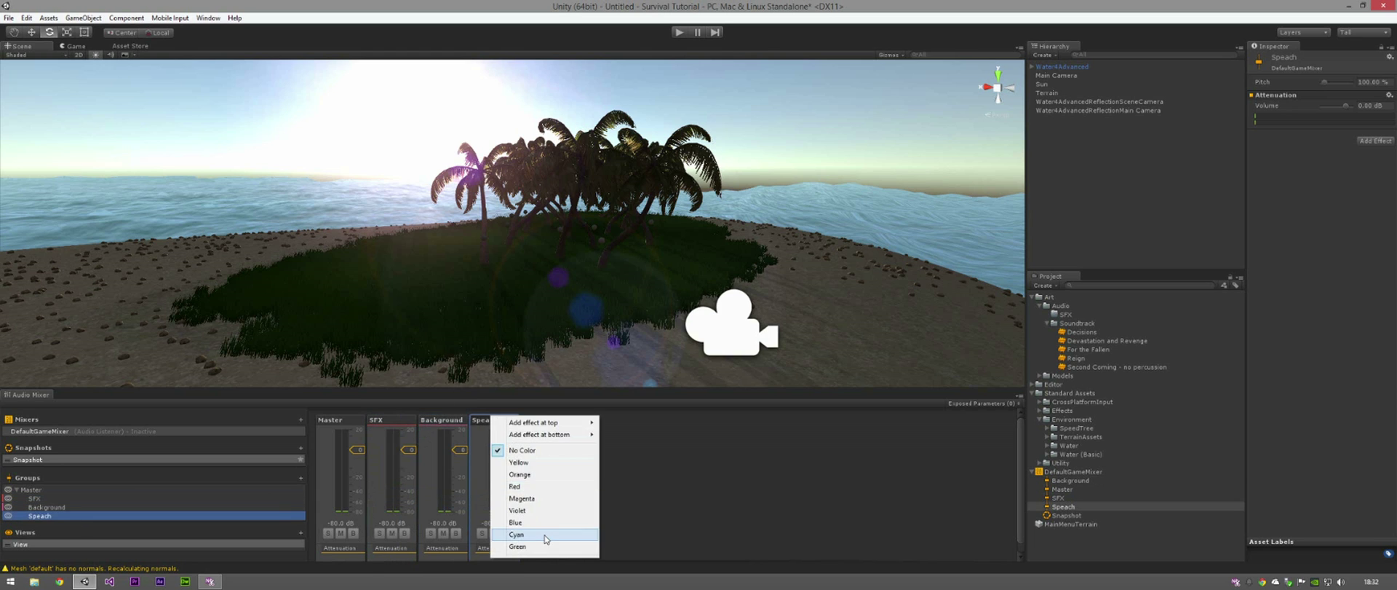
click(473, 422)
right_click(323, 422)
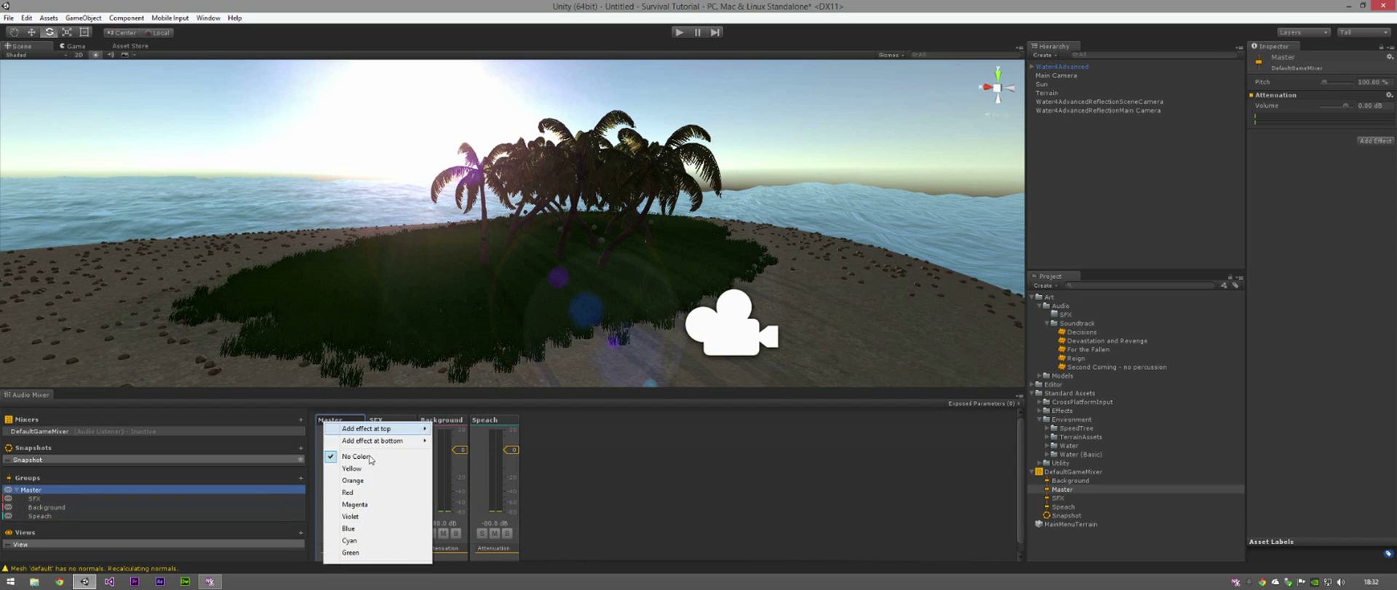
click(359, 490)
click(393, 421)
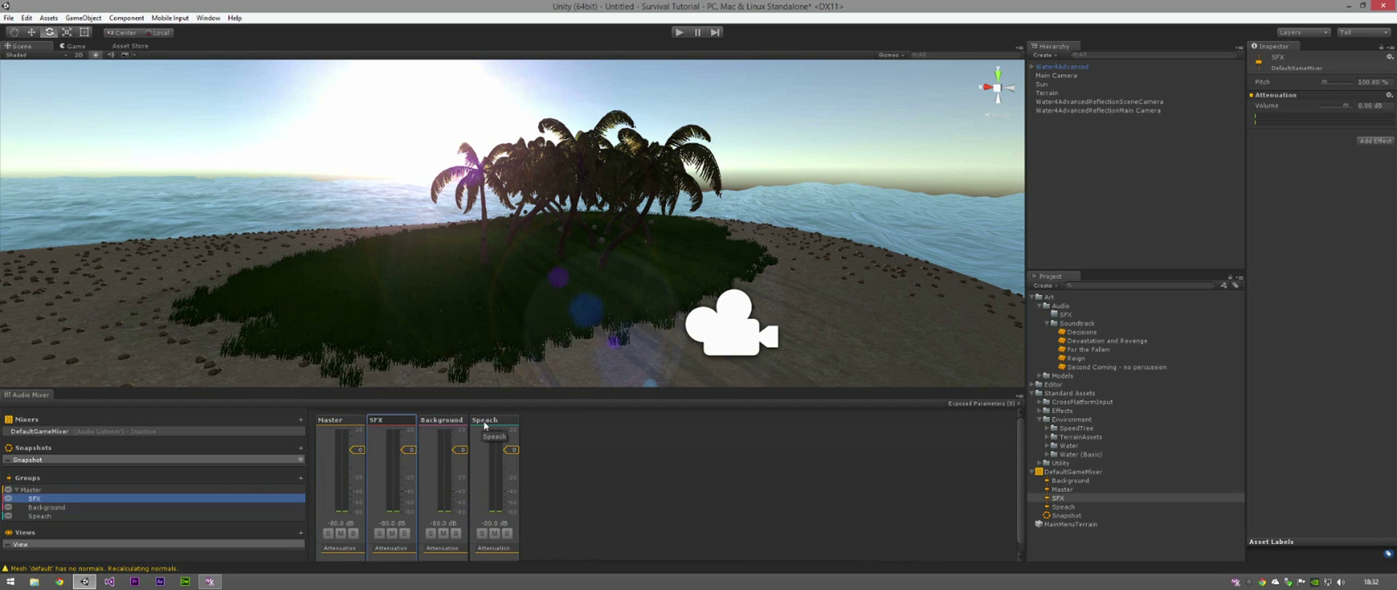
click(487, 451)
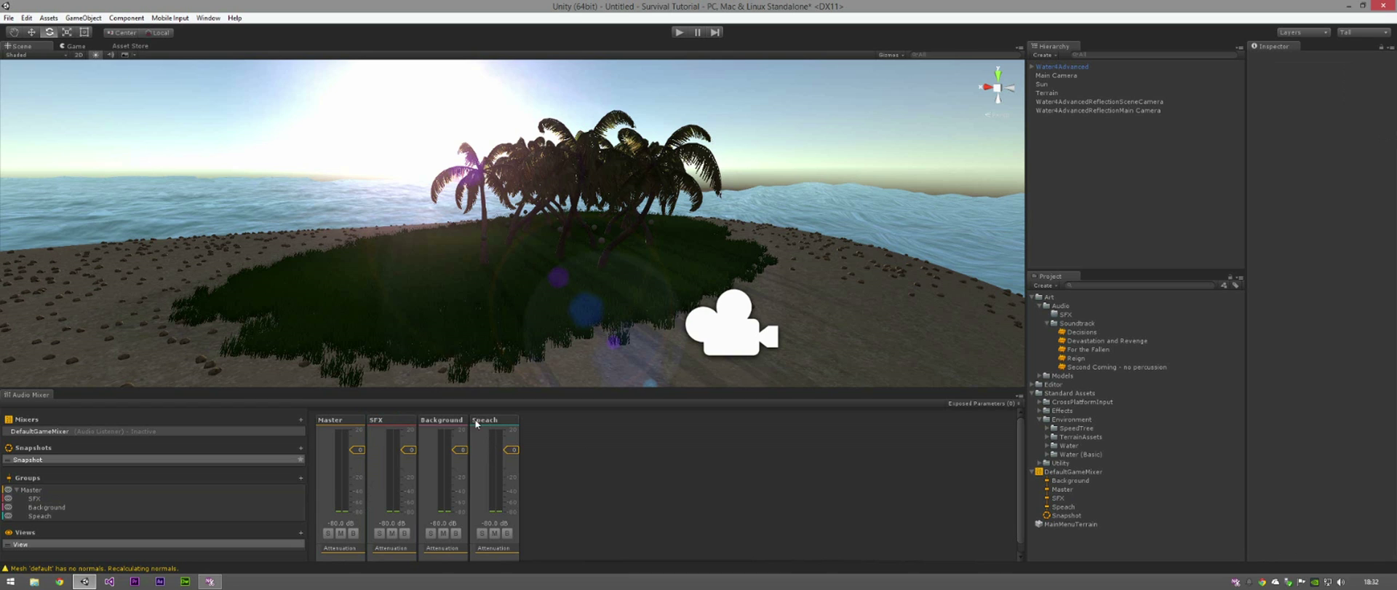
Route the Main Camera's Audio Source output to the DefaultGameMixer Master group
click(1064, 75)
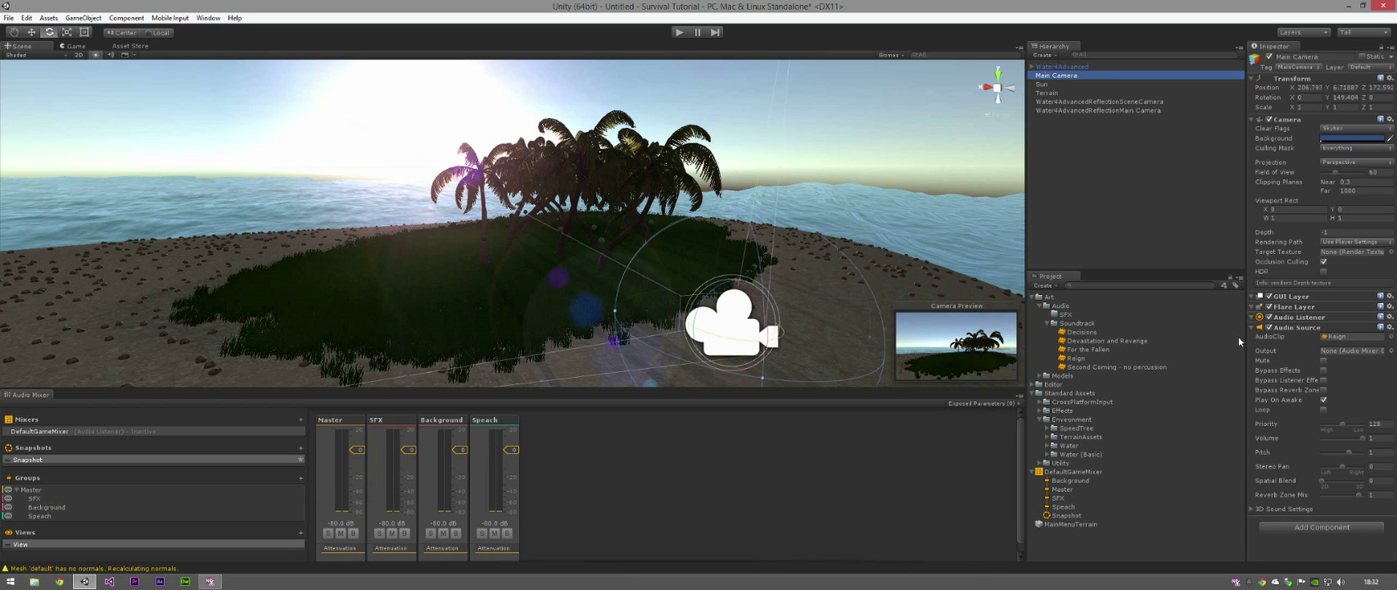
drag(1057, 475, 1391, 354)
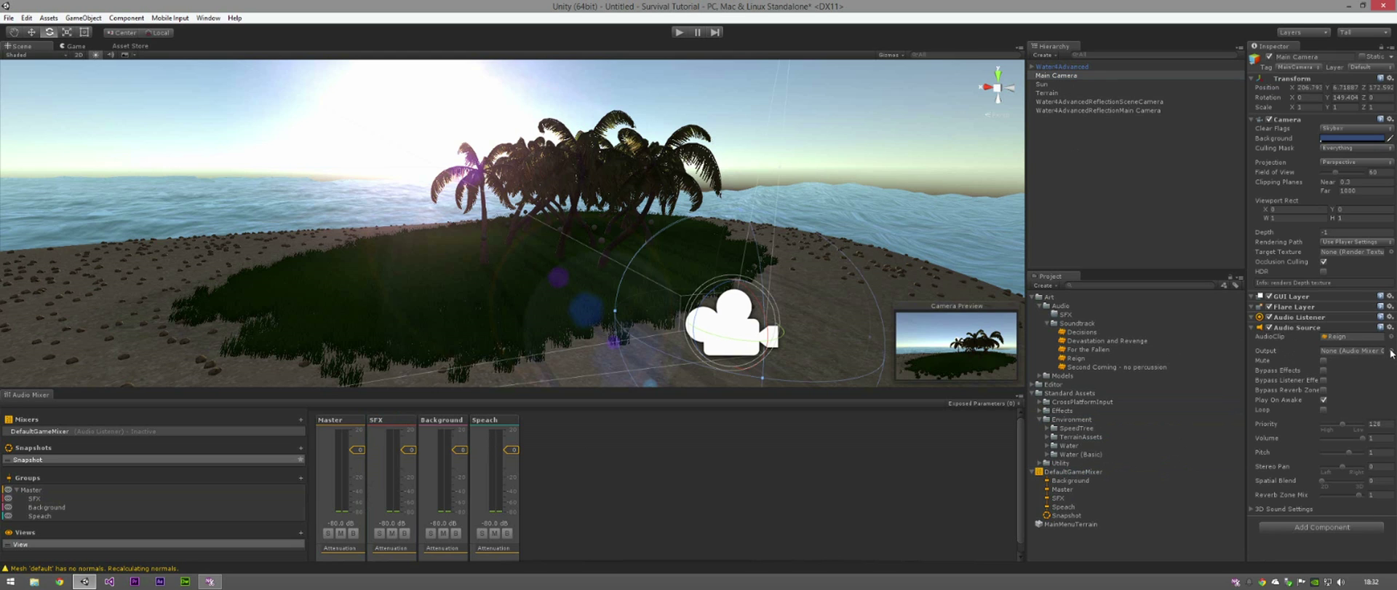
drag(1067, 489, 1364, 356)
Move the DefaultGameMixer asset into the Art/Audio folder and tidy the folder view
drag(1058, 470, 1062, 311)
click(1044, 306)
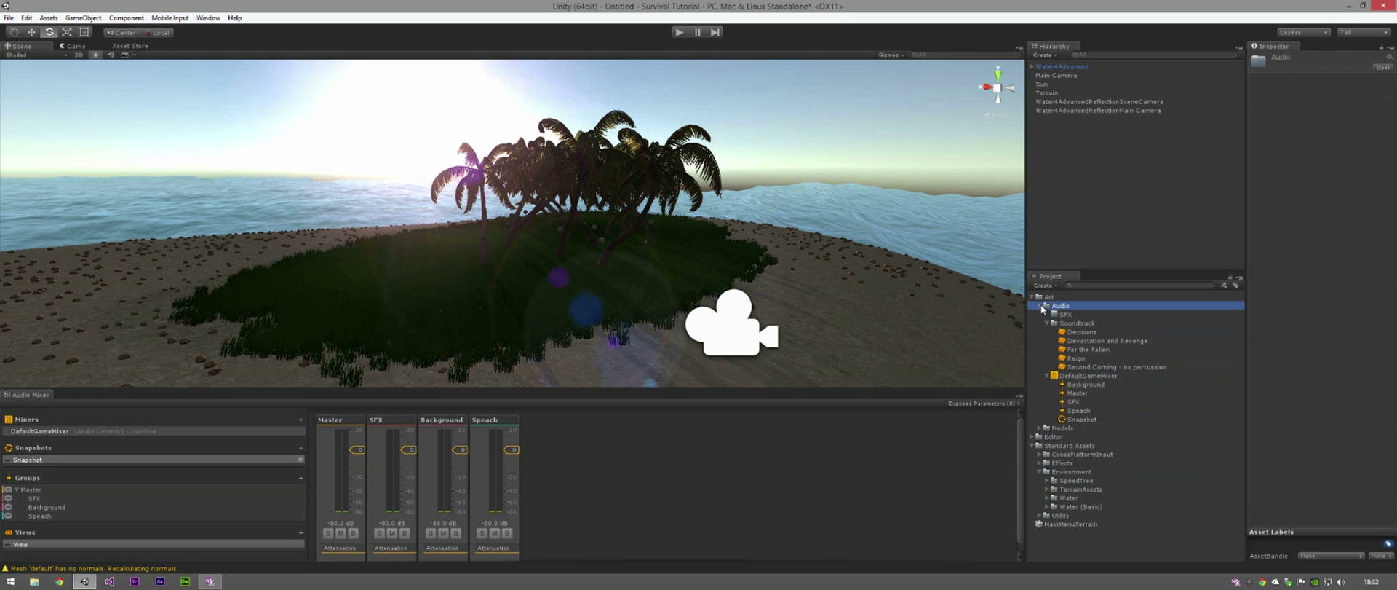
click(1040, 305)
click(1040, 305)
click(1045, 323)
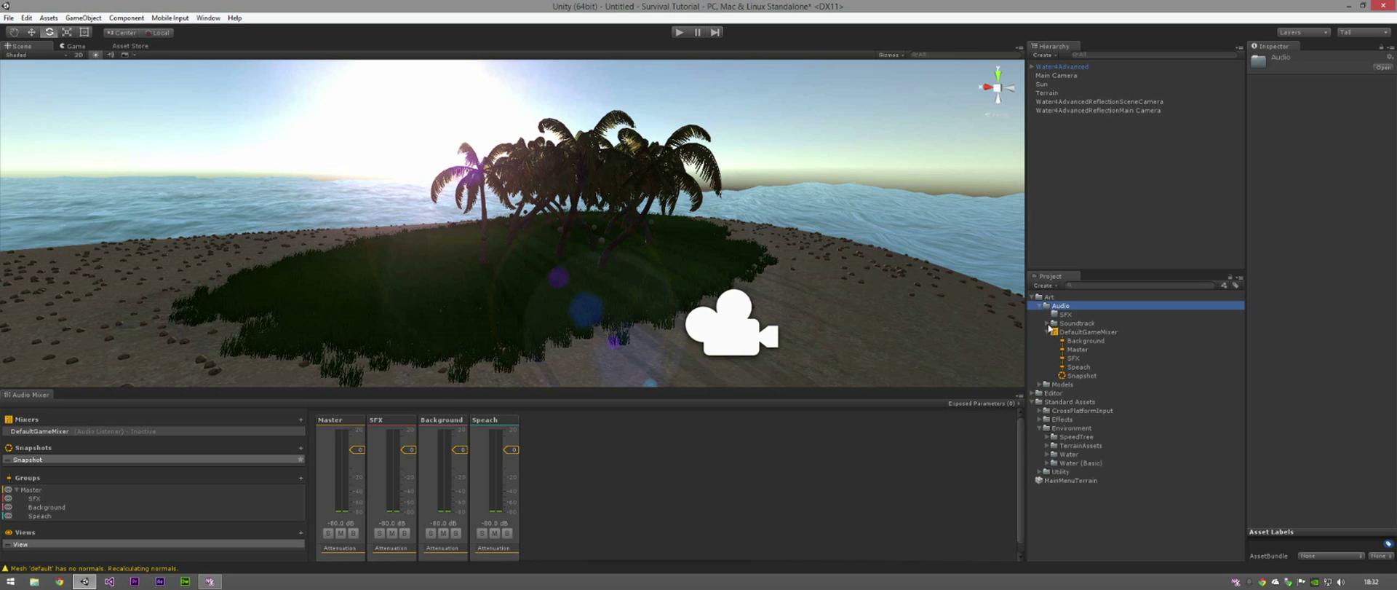
click(1047, 332)
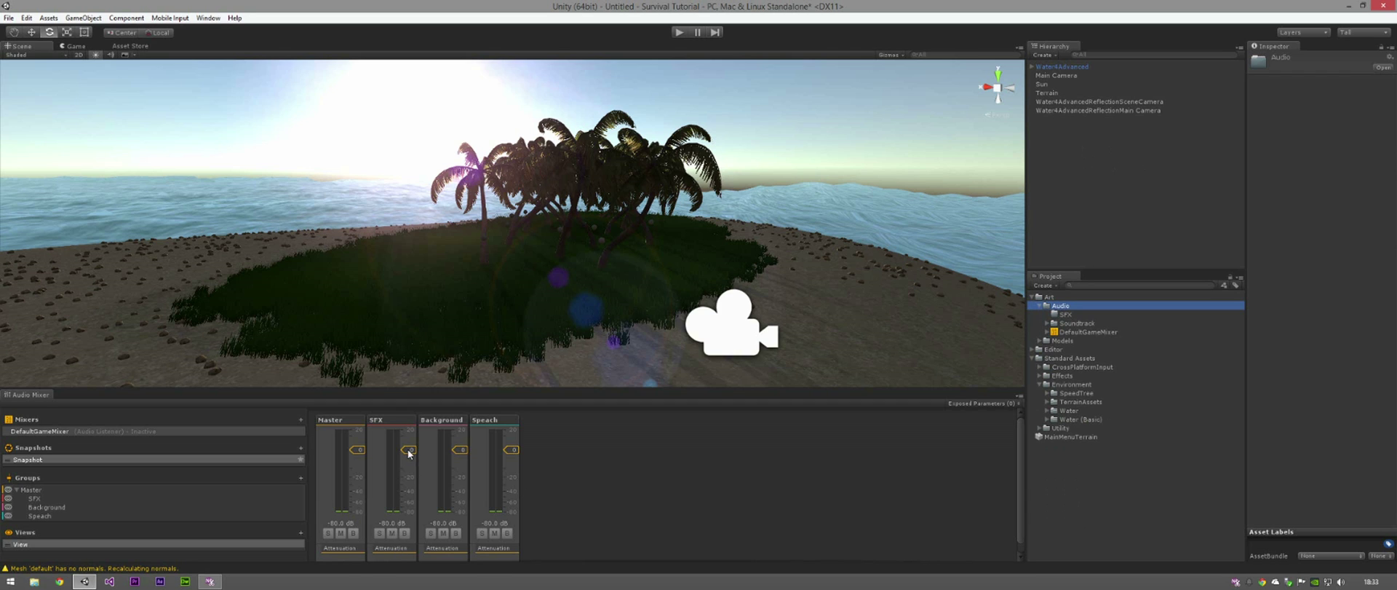
Enter play mode with Edit in Play Mode enabled and lower the Background fader
click(679, 33)
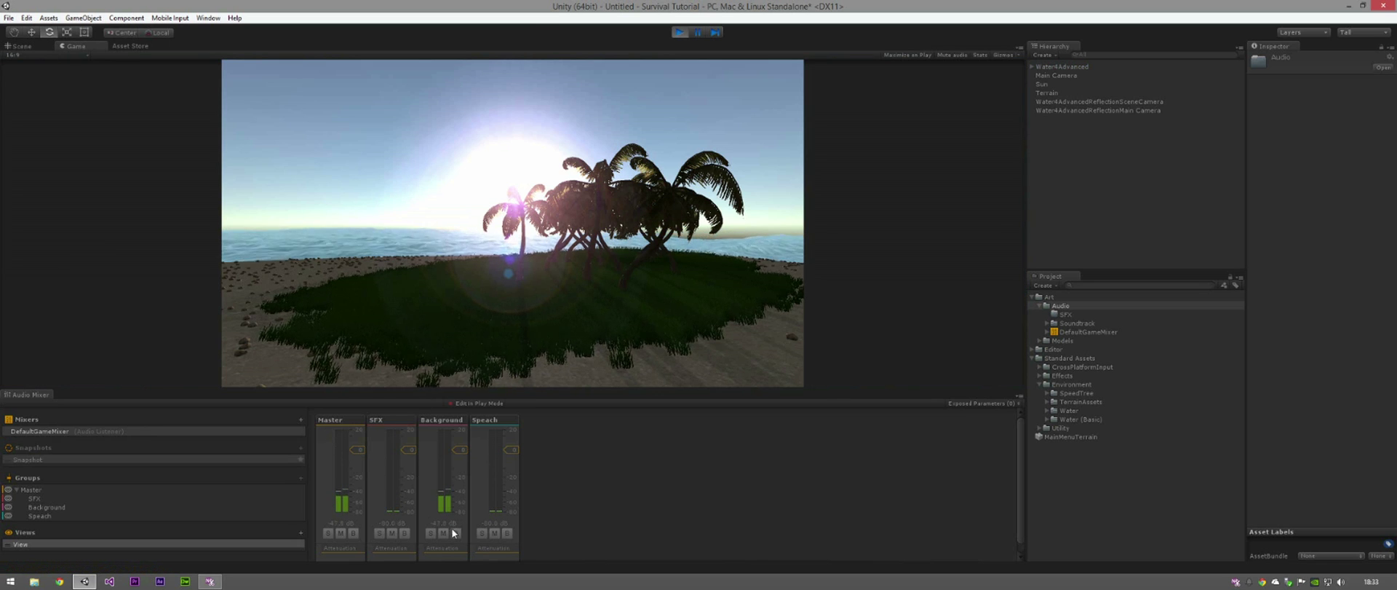
click(484, 403)
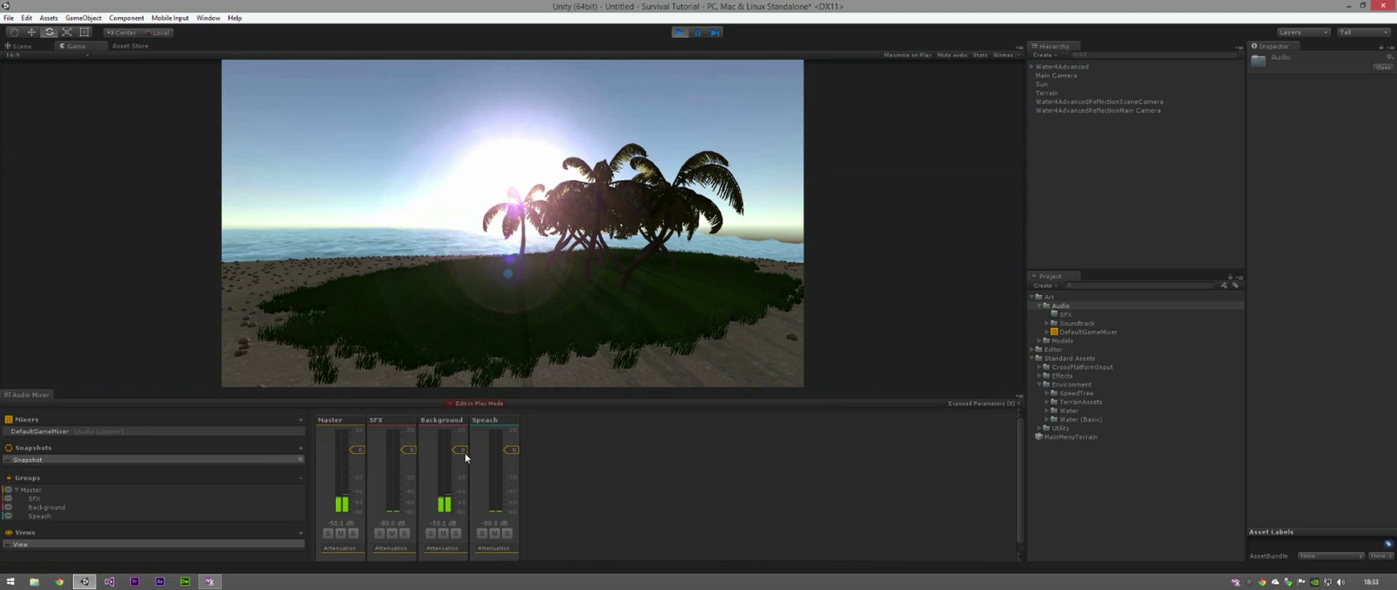
mouse_move(461, 450)
mouse_down()
mouse_move(457, 490)
mouse_move(461, 464)
mouse_up()
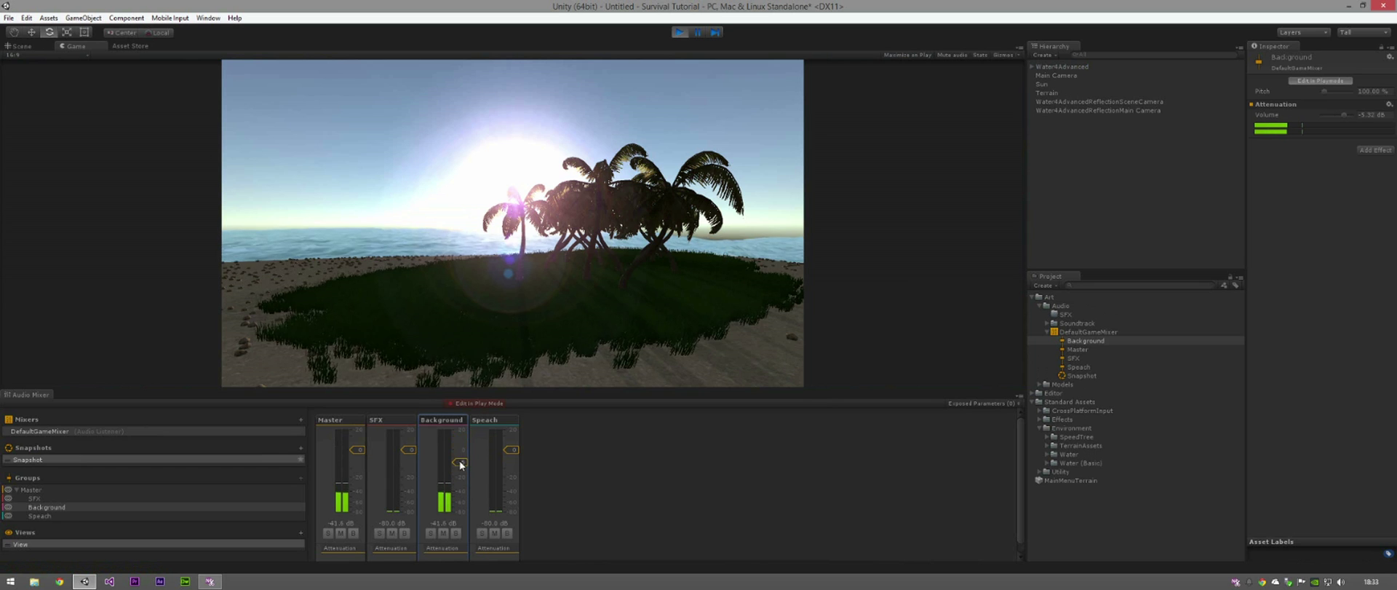
Add Highpass and Lowpass effects to Background, lowering the Lowpass cutoff to 1326 Hz
click(1374, 150)
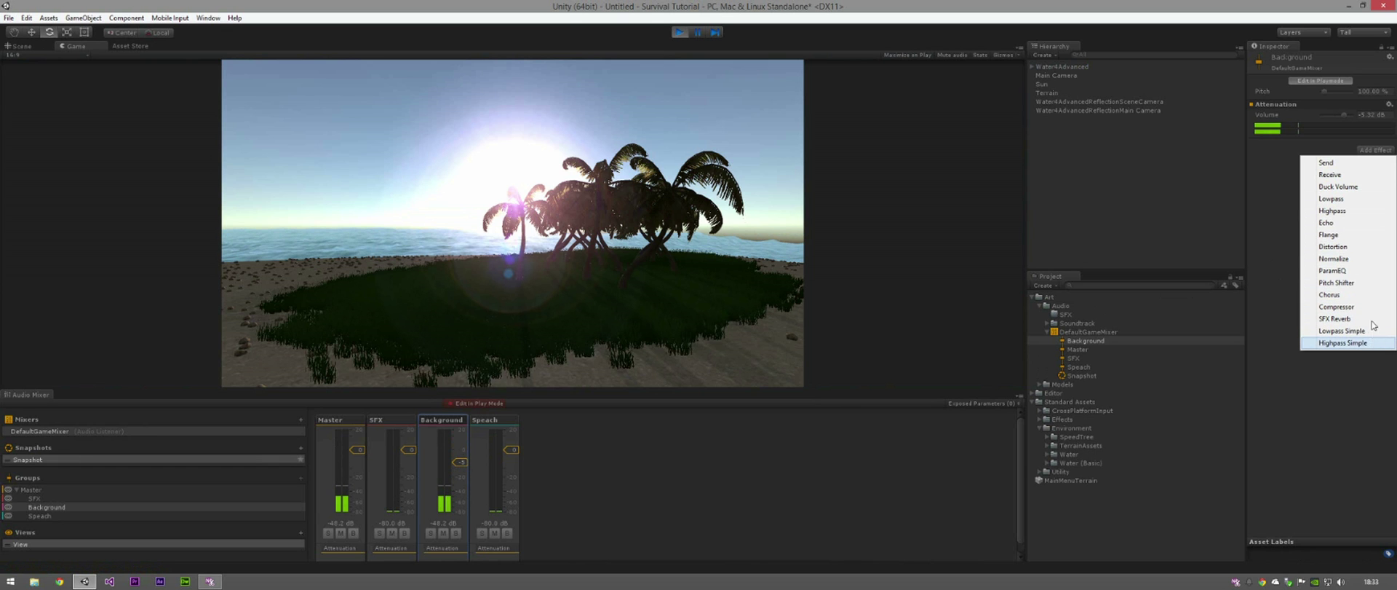
click(1375, 211)
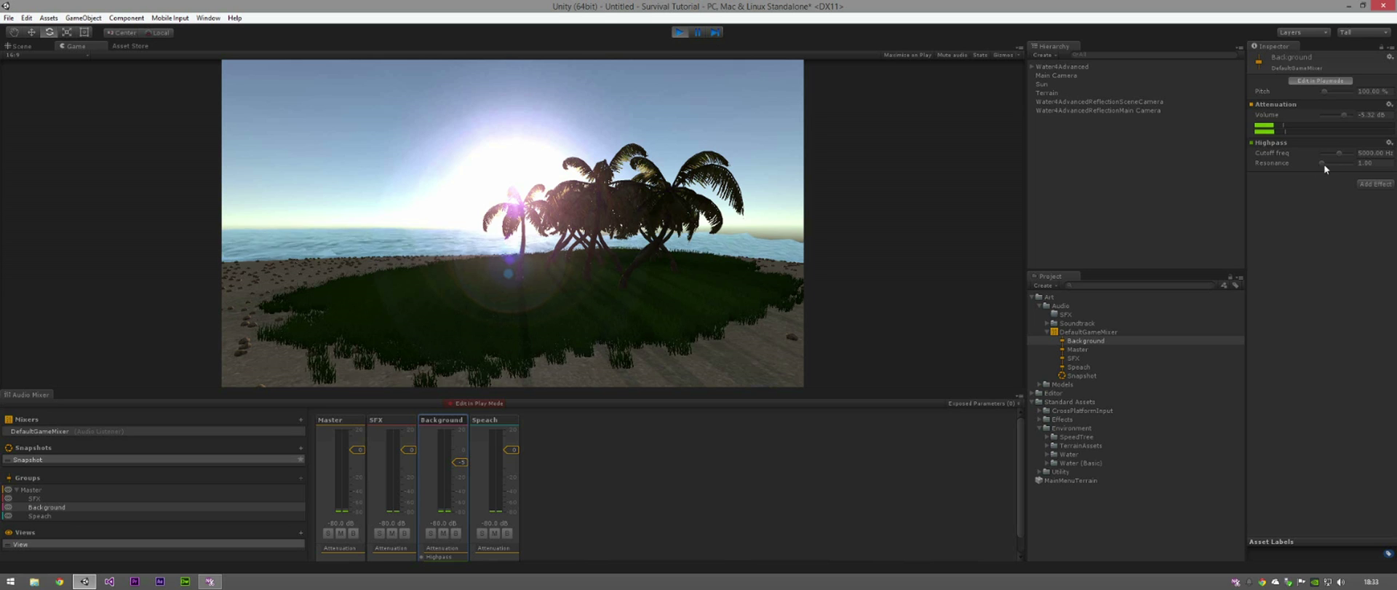
drag(1337, 151, 1327, 159)
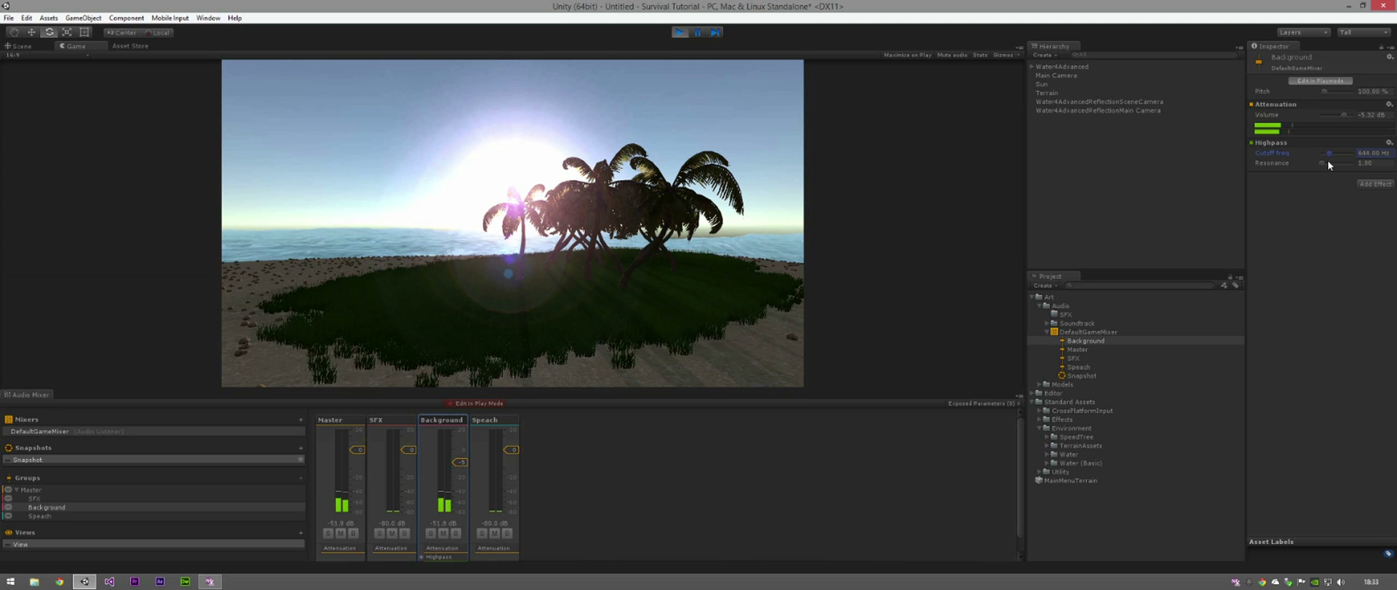
click(1374, 186)
click(1358, 237)
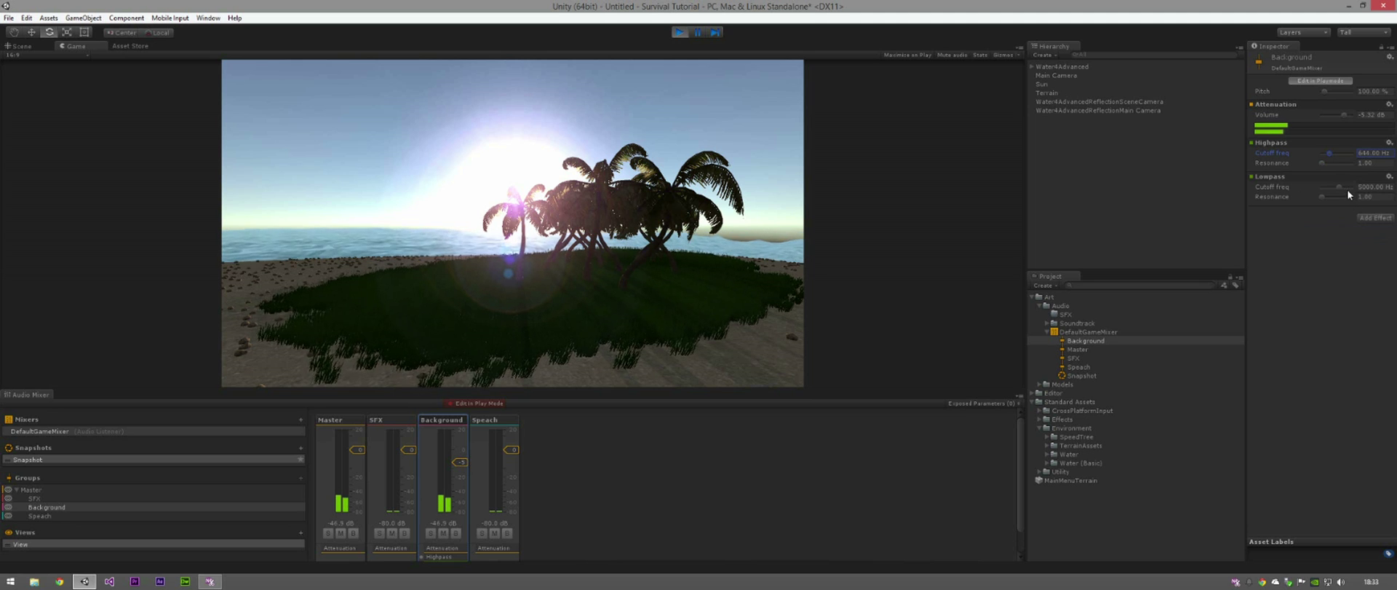
drag(1337, 186, 1339, 196)
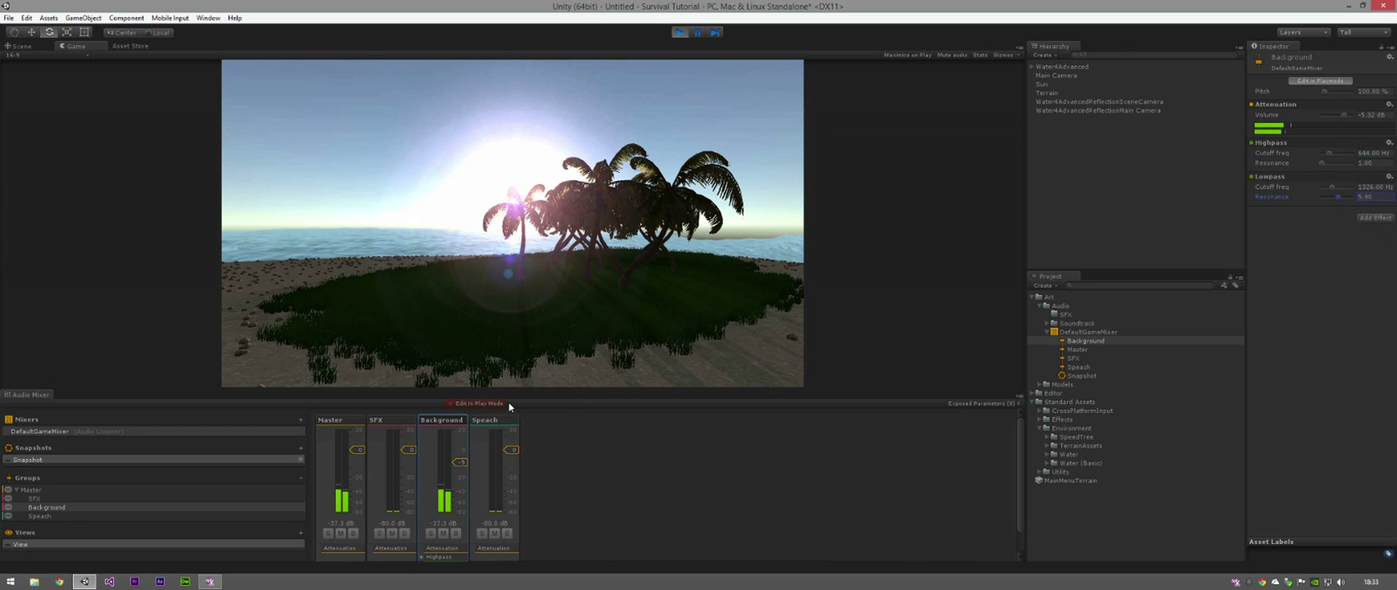
Stop play mode and remove the Highpass and Lowpass effects from Background
click(679, 32)
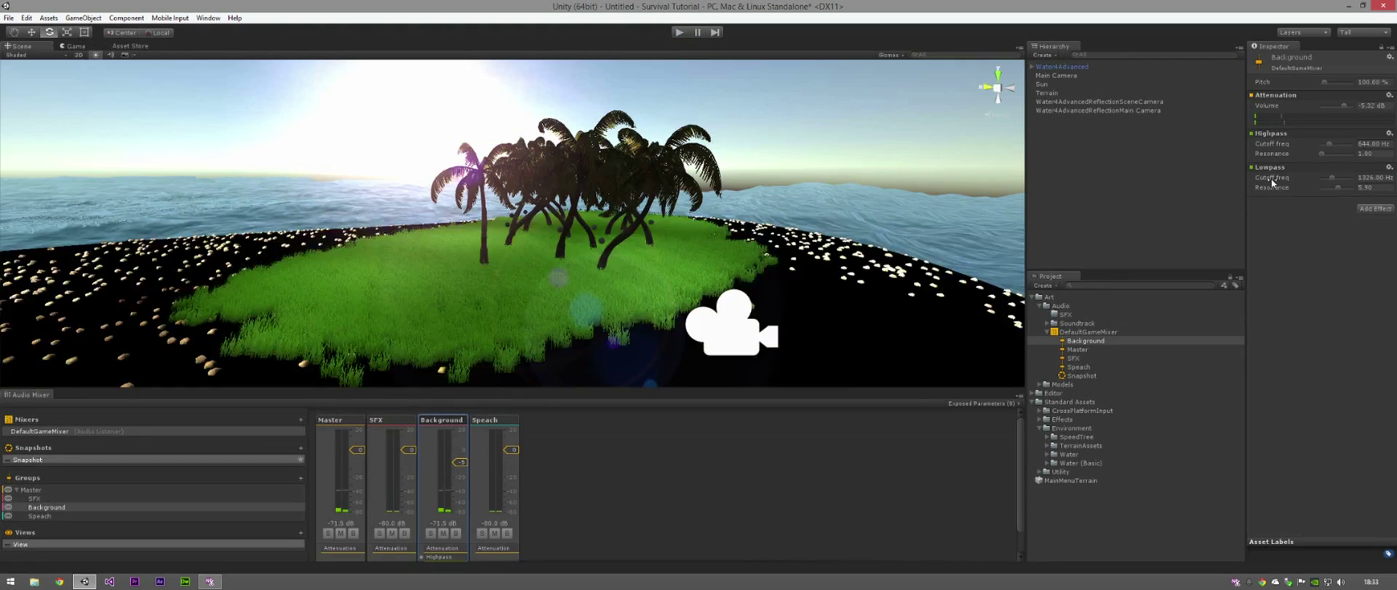
right_click(1272, 135)
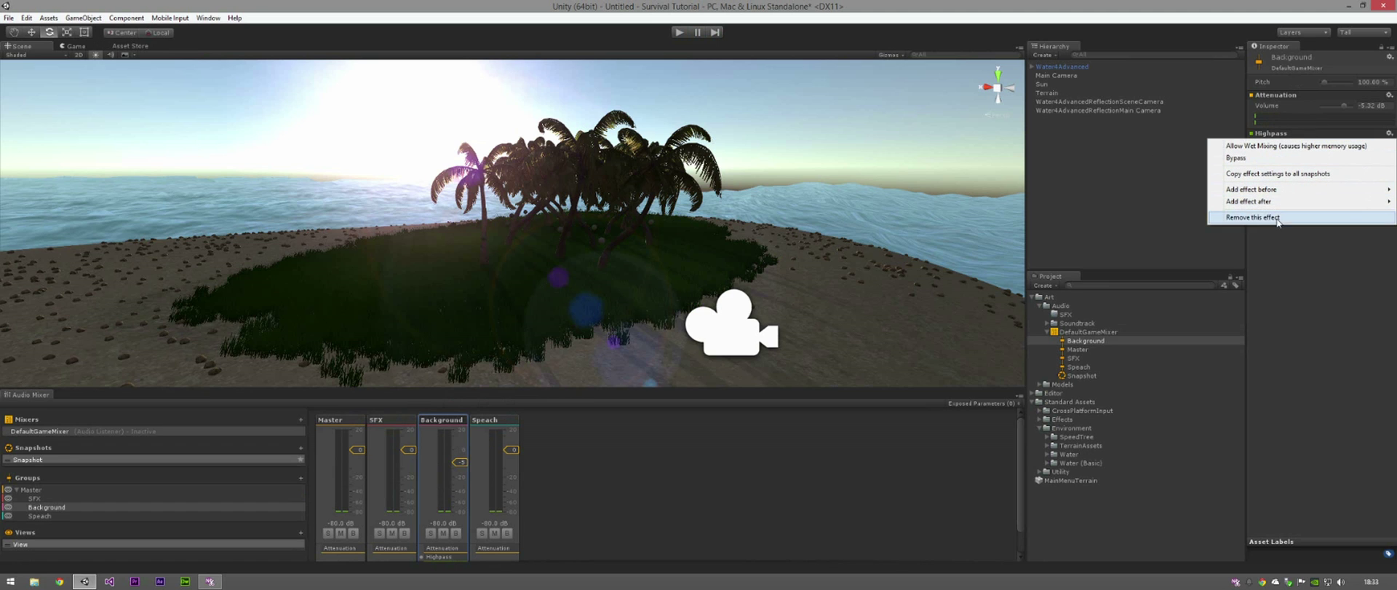
click(1277, 216)
right_click(1296, 133)
click(1299, 218)
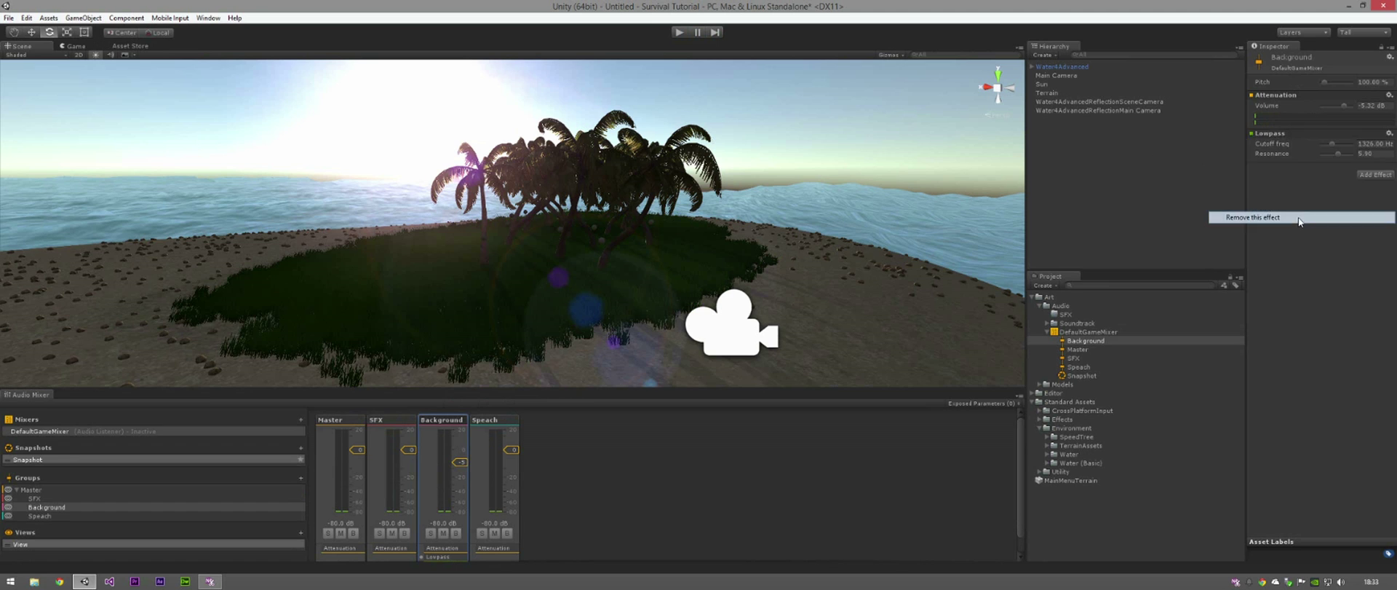
right_click(1322, 104)
click(1343, 233)
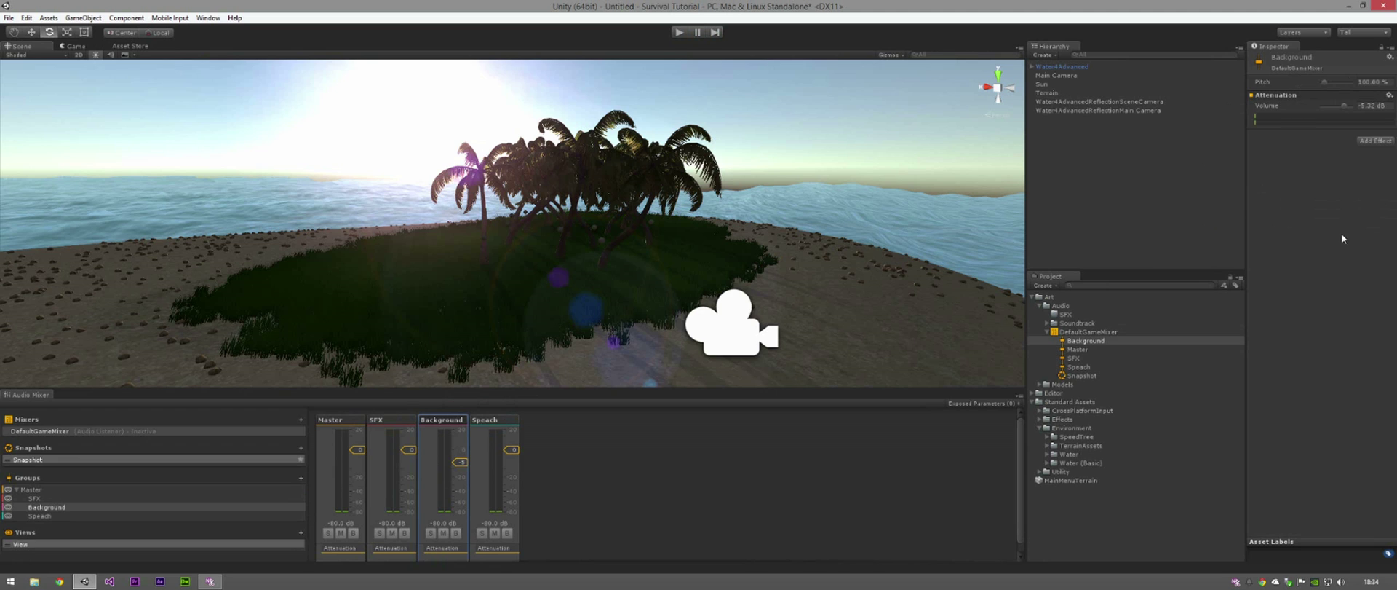
Raise the Background volume back to about 0 dB and pan the Scene view over the island
click(1389, 95)
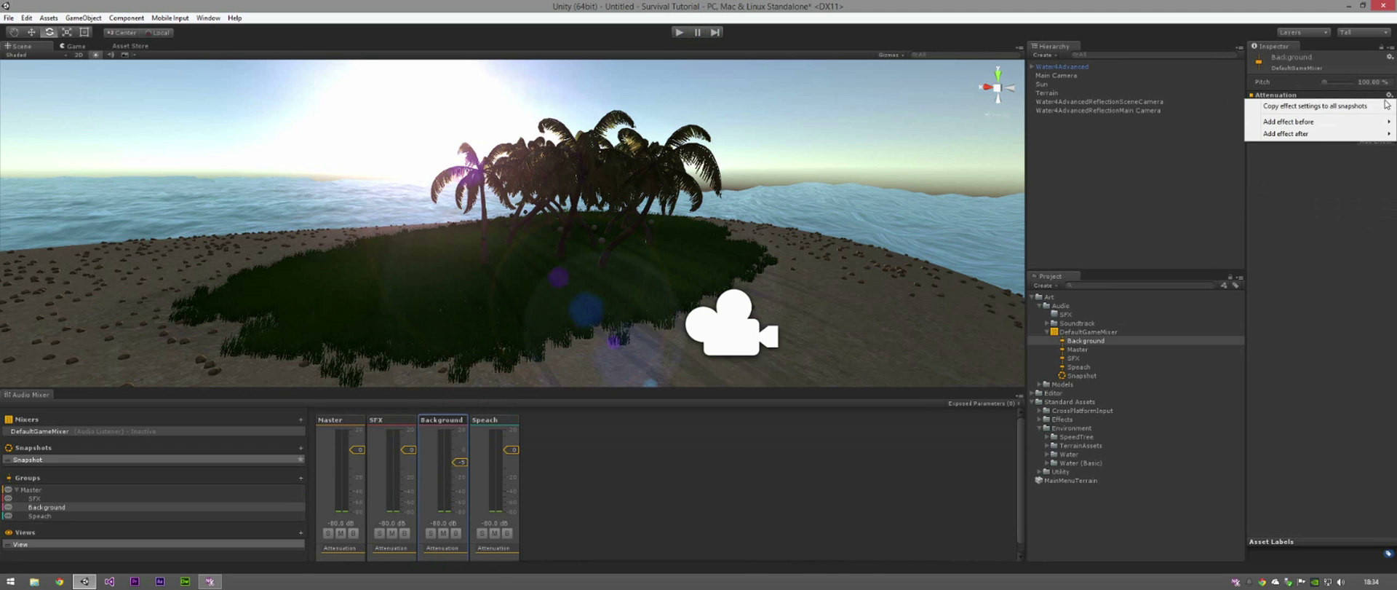
click(600, 483)
drag(456, 464, 460, 450)
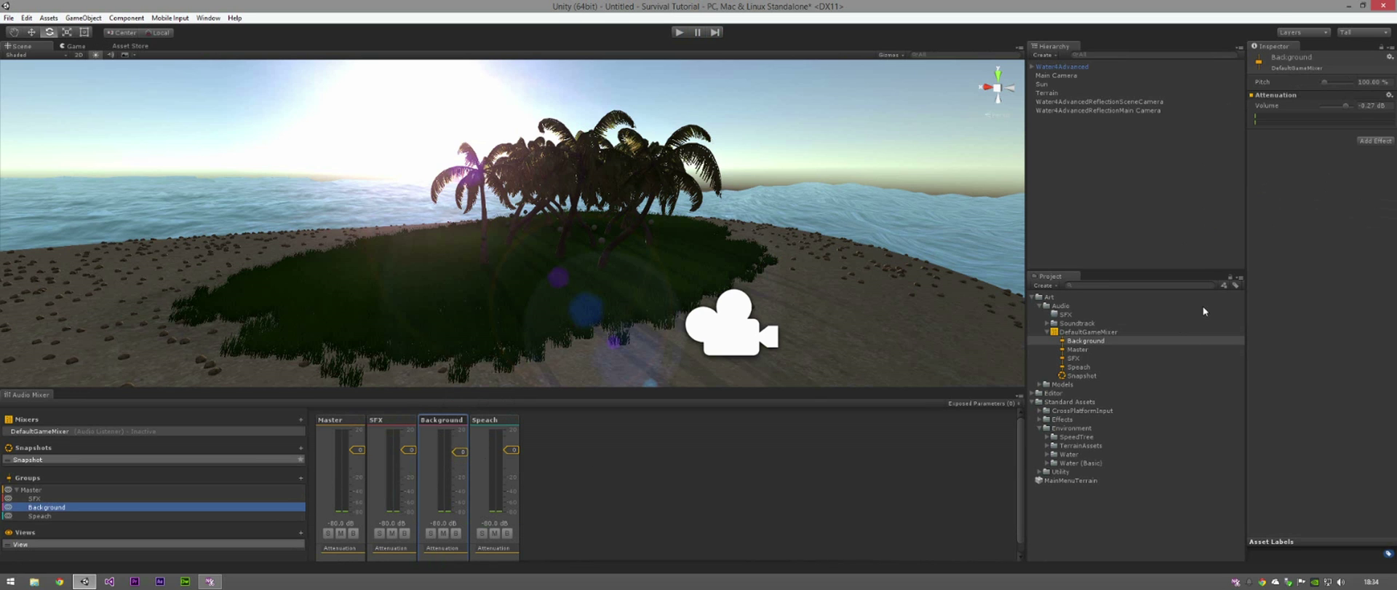
click(1281, 252)
scroll(632, 231, down, 5)
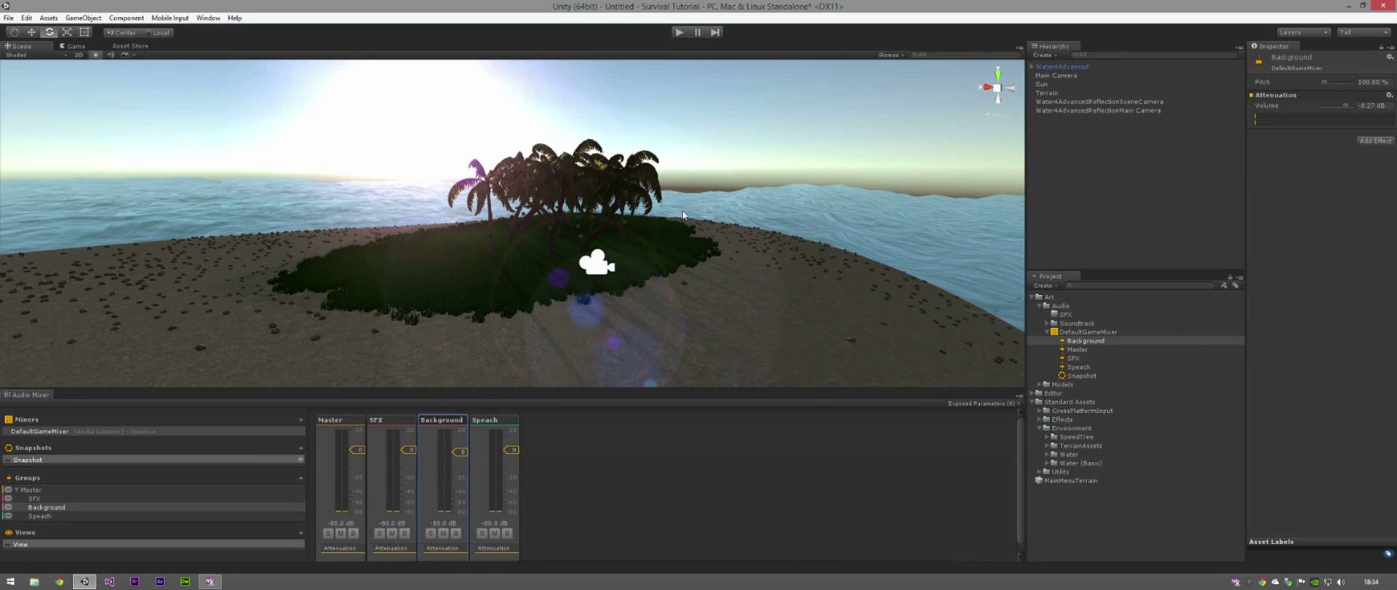
middle_drag(682, 180, 682, 220)
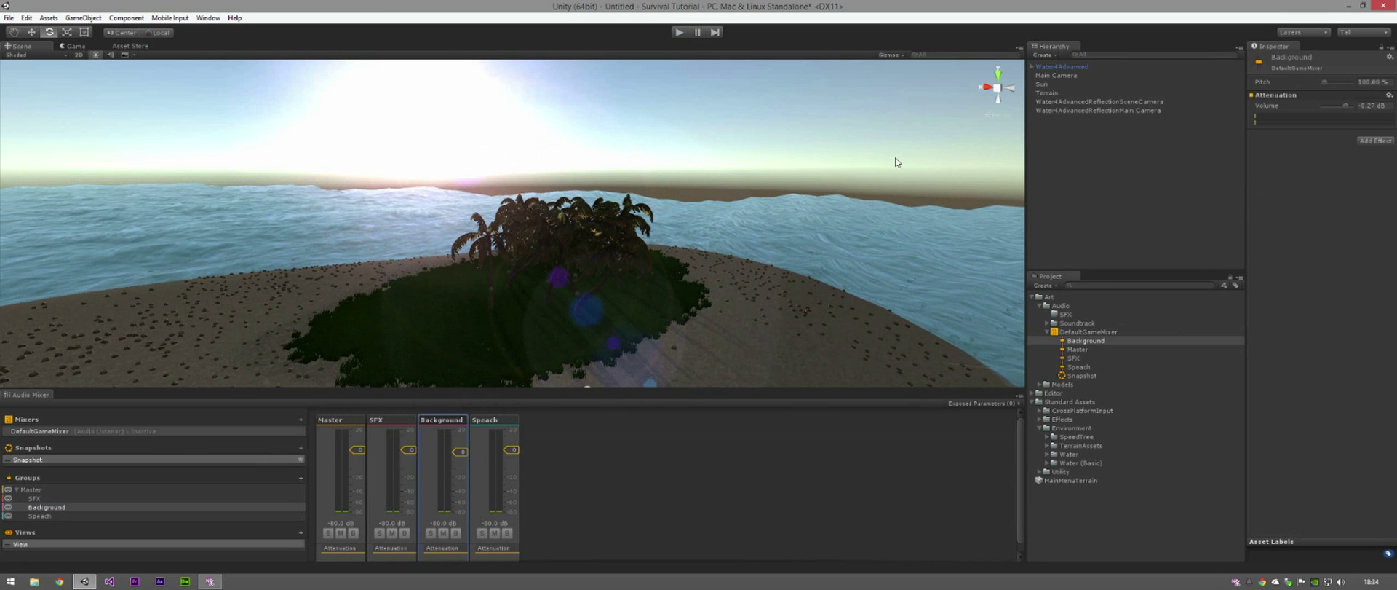